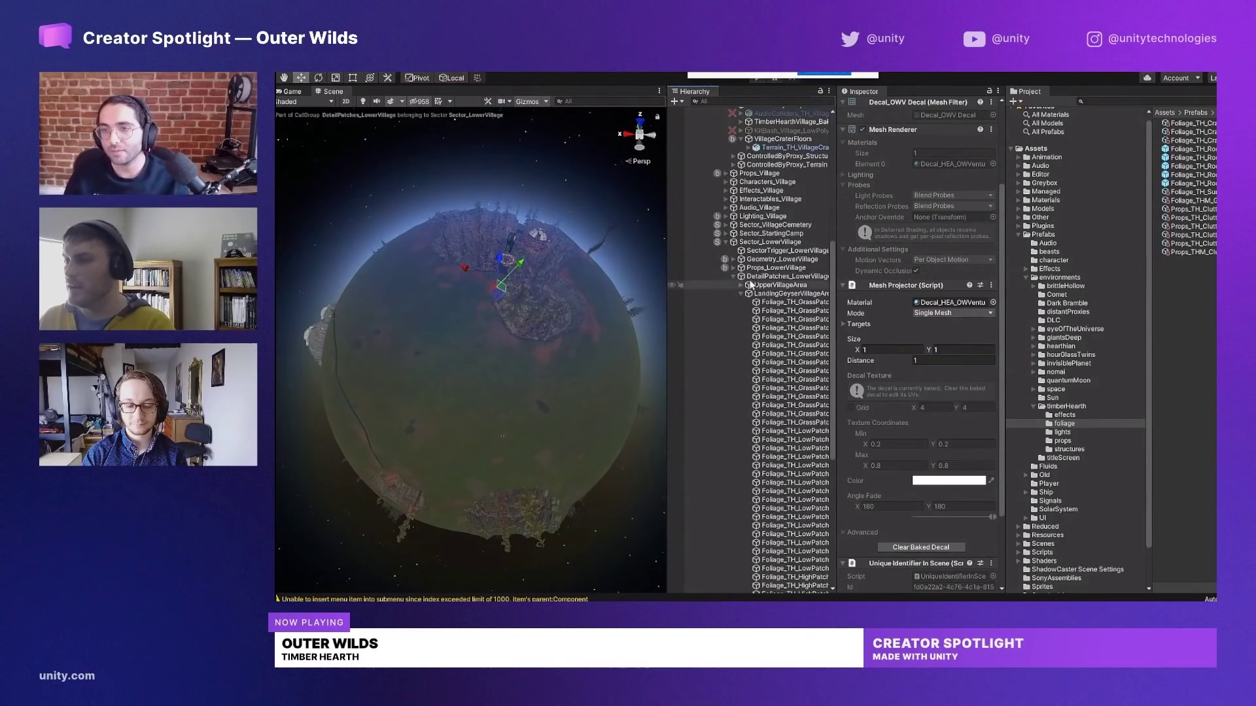
- Collapse the DetailPatches_LowerVillage group in the hierarchy and select the FogSphere object under Atmosphere_TH
left_click(734, 277)
scroll(834, 236, "up", 3)
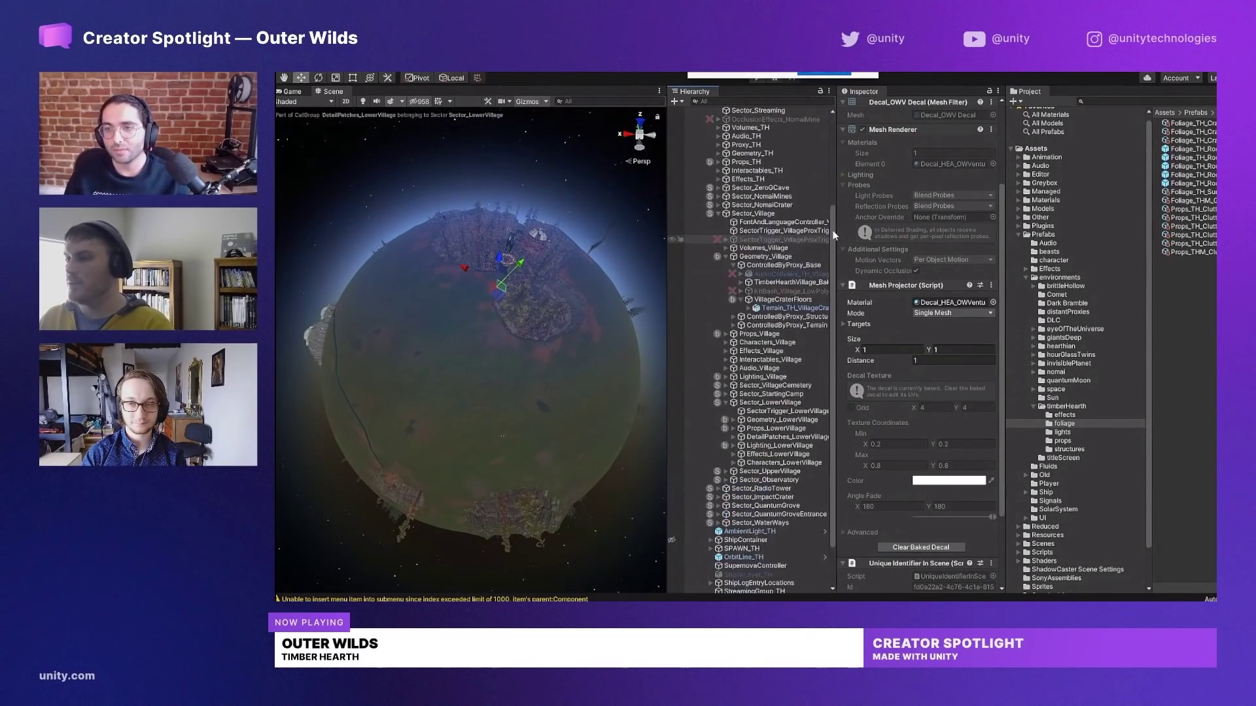
scroll(834, 235, "up", 1)
left_click_drag(590, 321, 539, 359)
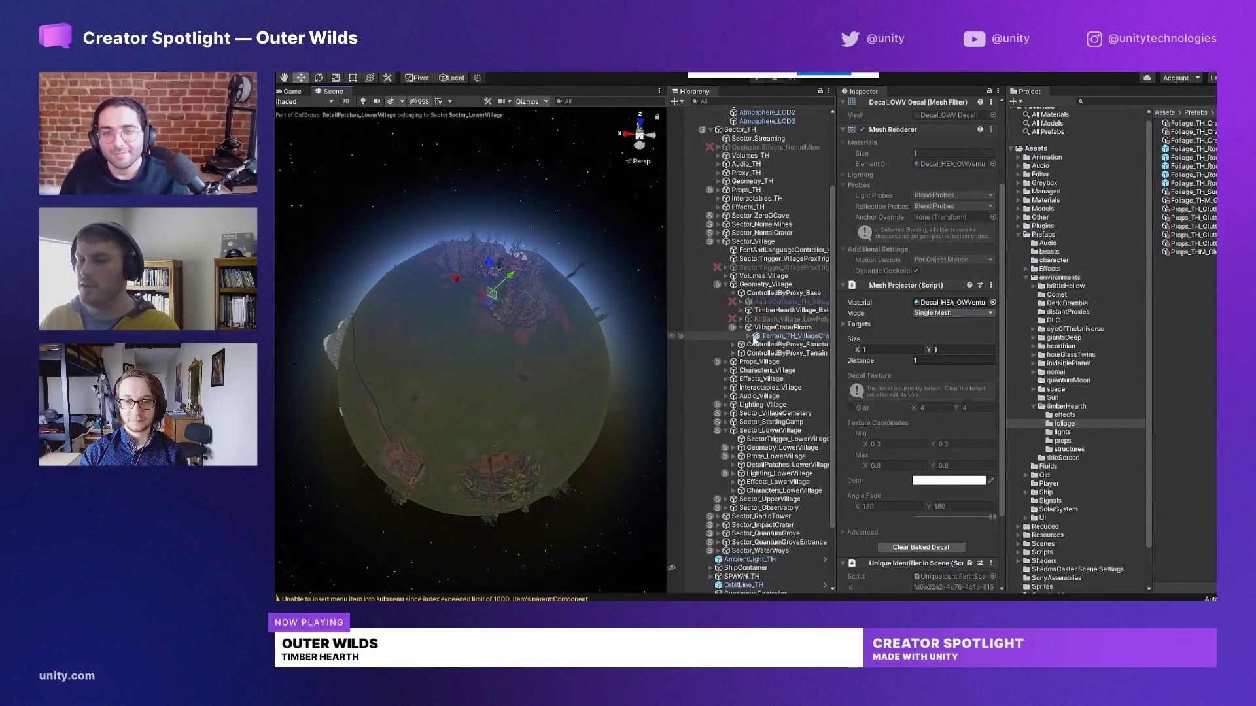
scroll(832, 196, "up", 4)
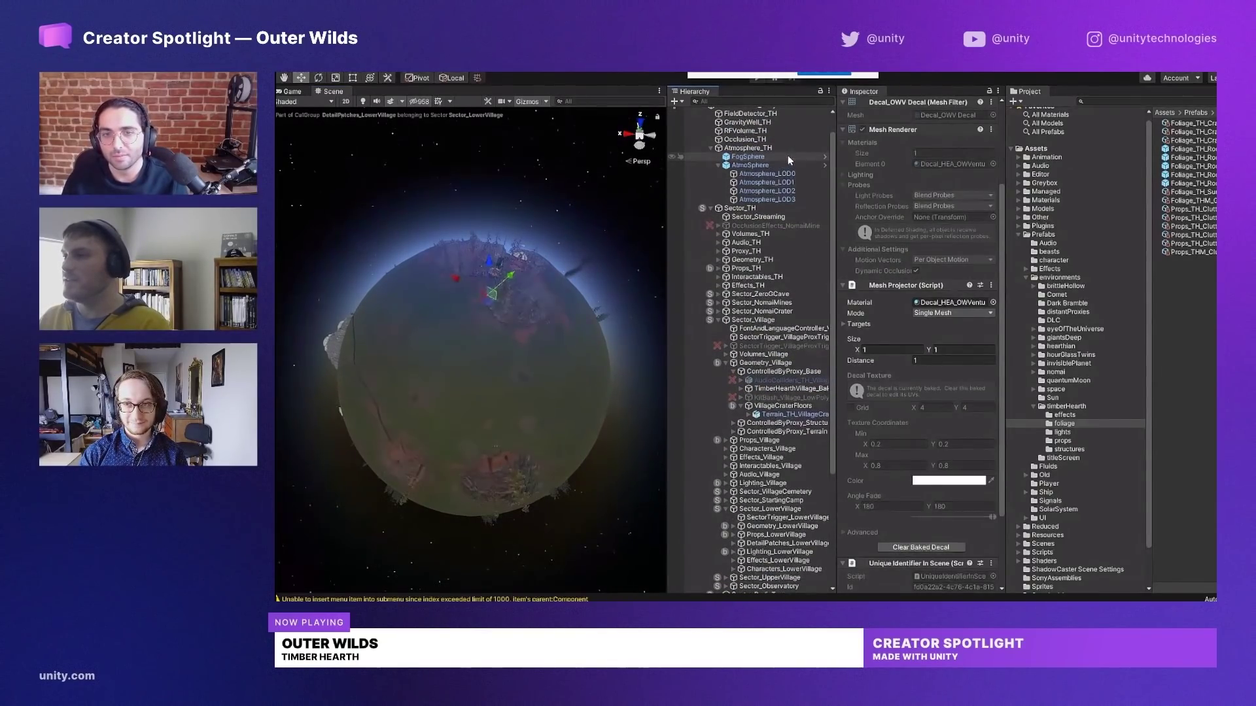
left_click(788, 157)
scroll(544, 319, "down", 6)
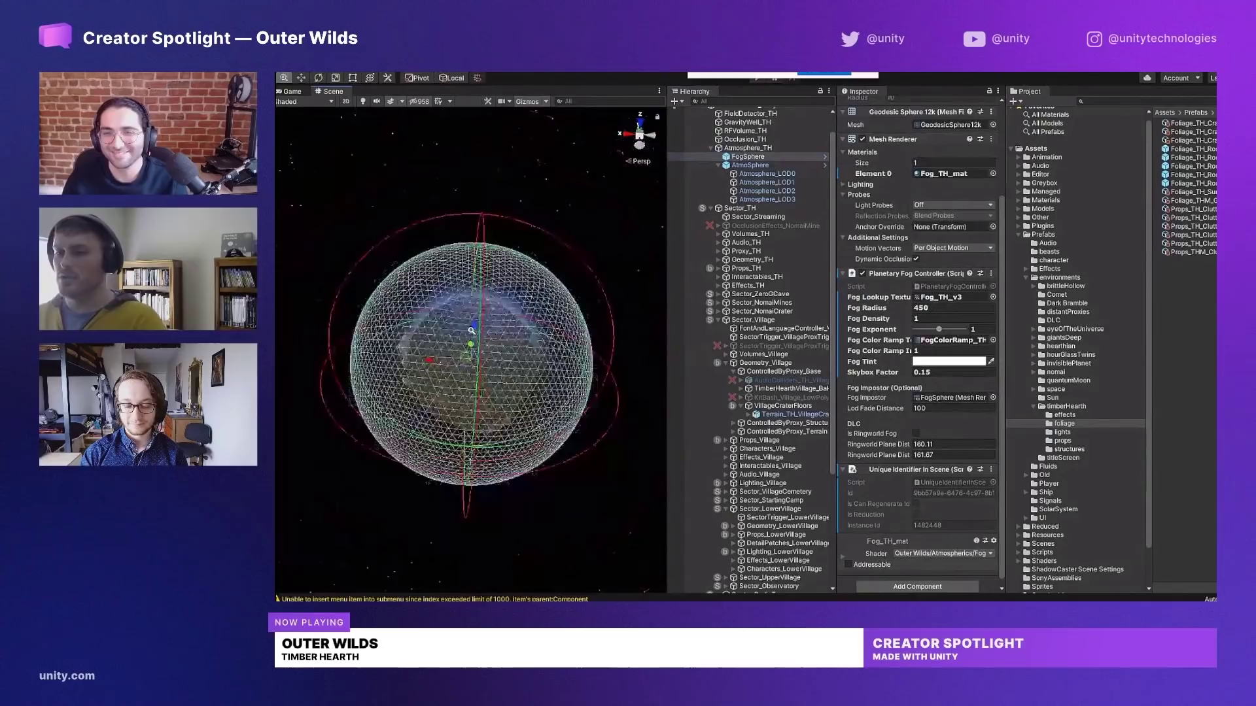
- Examine the FogSphere mesh around the planet from several angles and distances, along with its Planetary Fog Controller settings
left_click_drag(532, 315, 534, 307)
scroll(552, 428, "up", 2)
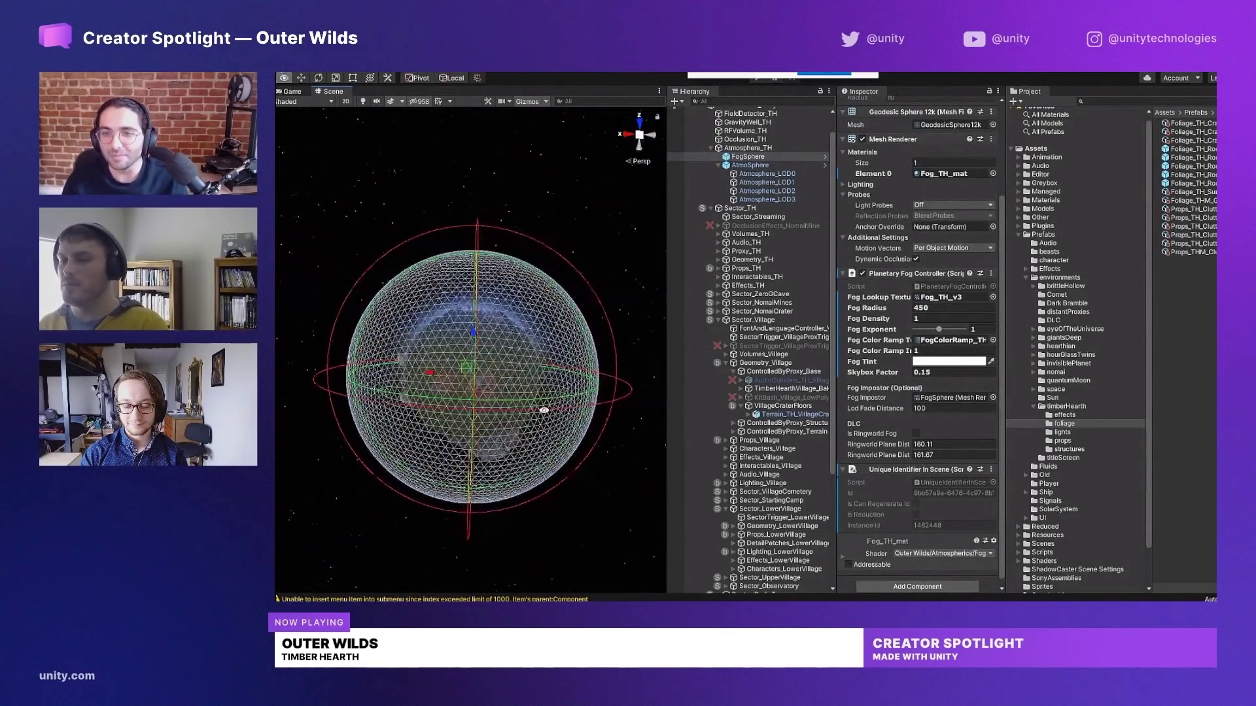
left_click_drag(547, 411, 531, 303)
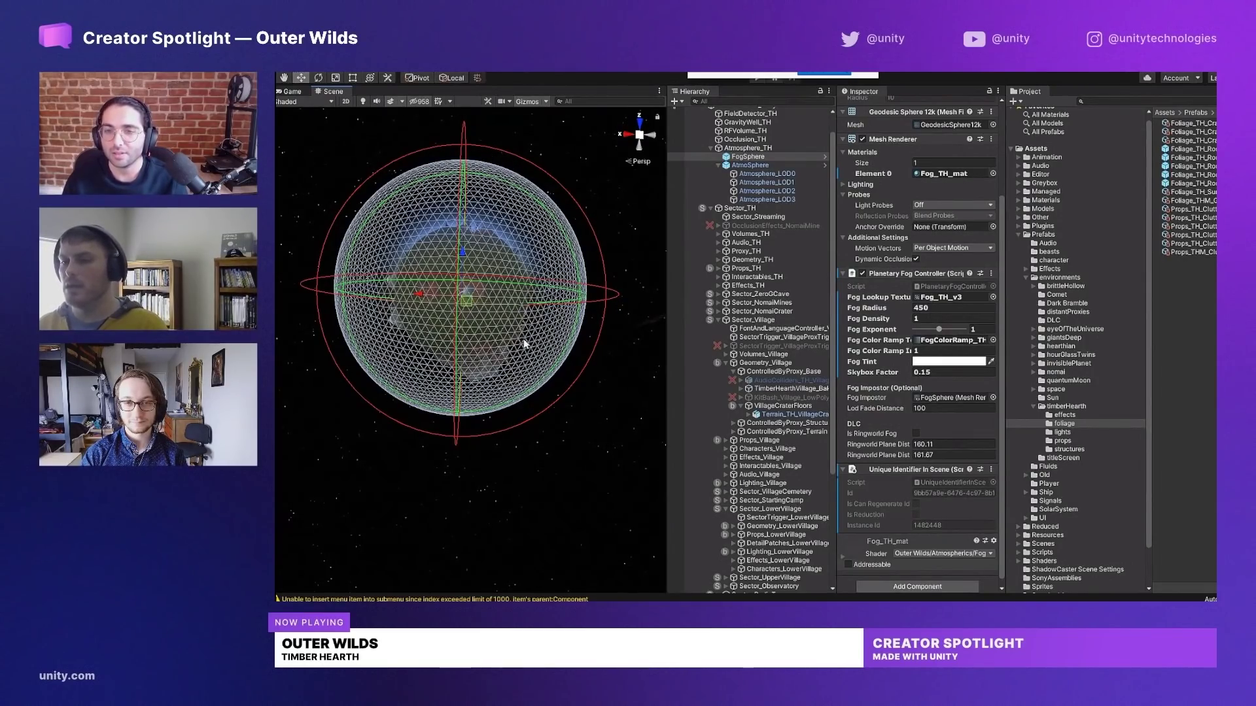
left_click_drag(525, 344, 577, 256)
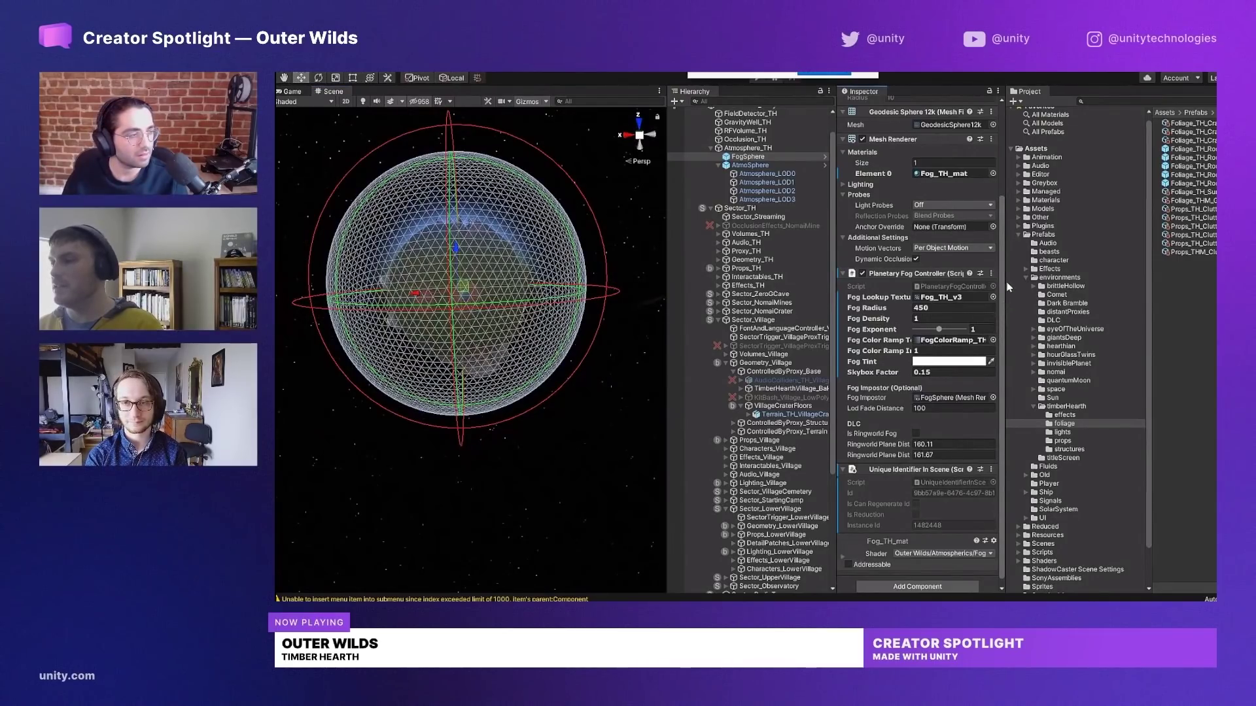
left_click_drag(999, 309, 1012, 352)
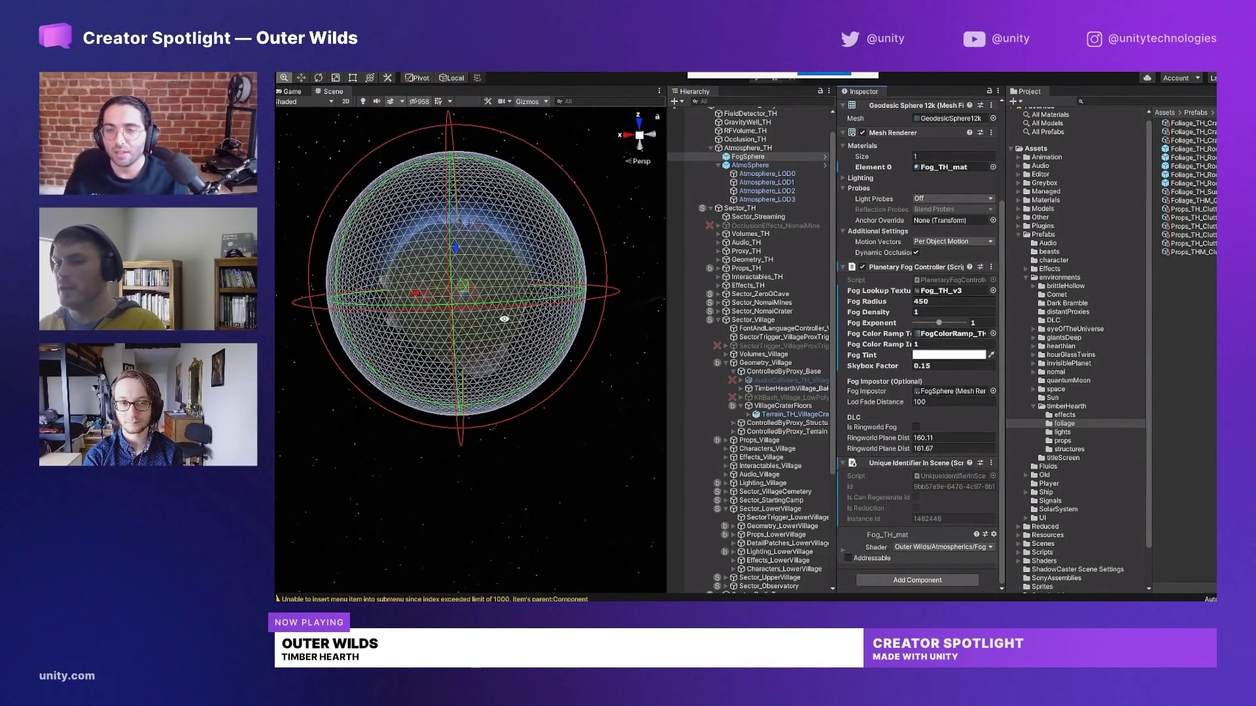
scroll(642, 343, "down", 5)
scroll(642, 343, "up", 3)
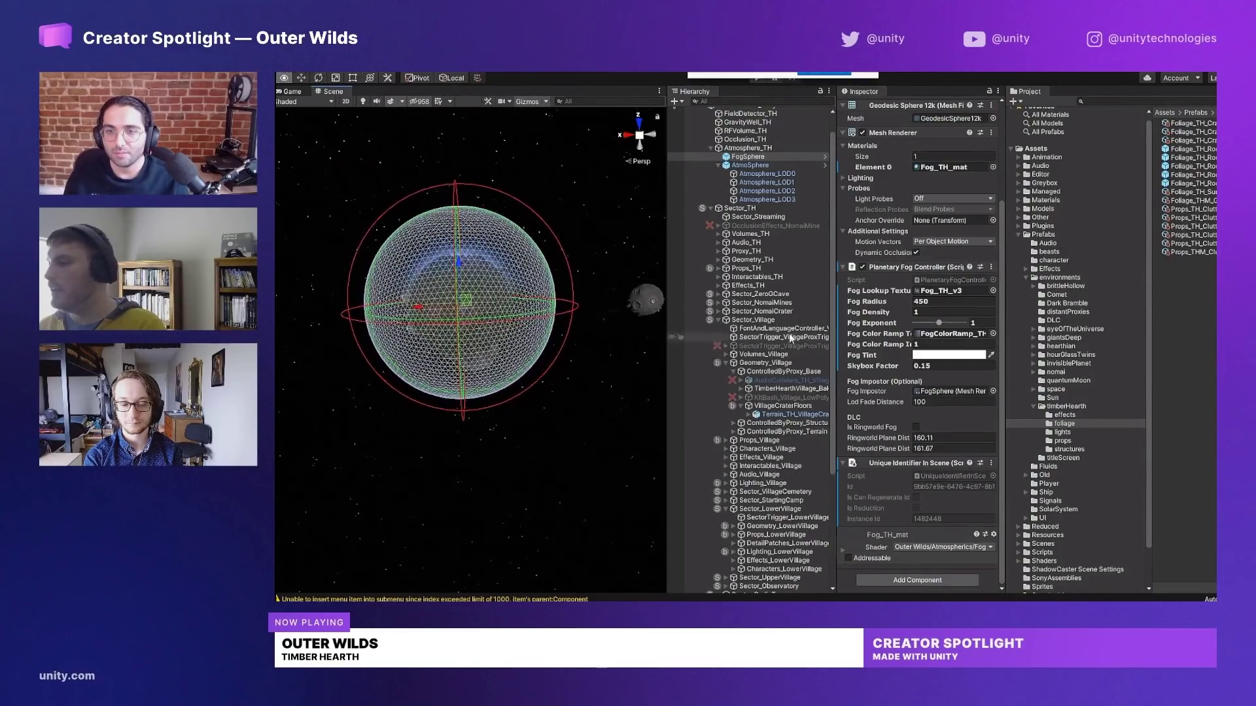
- Locate the texture assigned as FogSphere's fog color ramp, FogColorRamp_TH, and examine its preview and the planet's fog
left_click(966, 334)
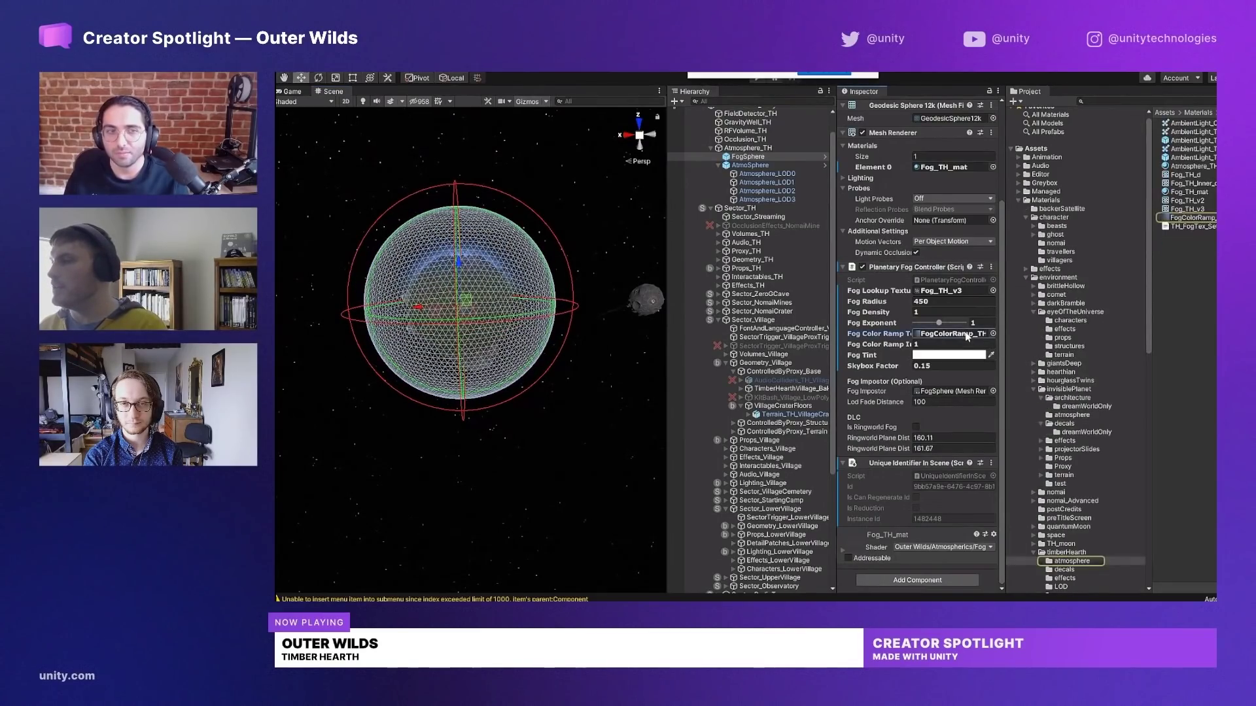
left_click(1194, 218)
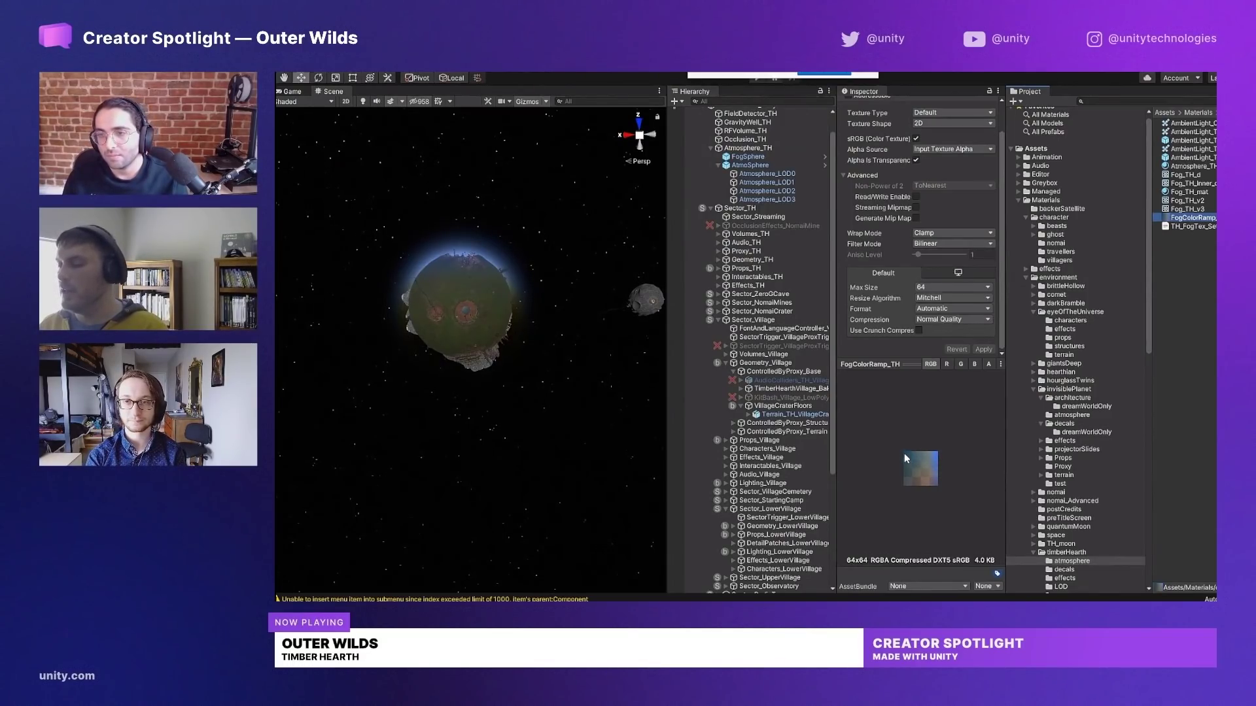
key("shift+space")
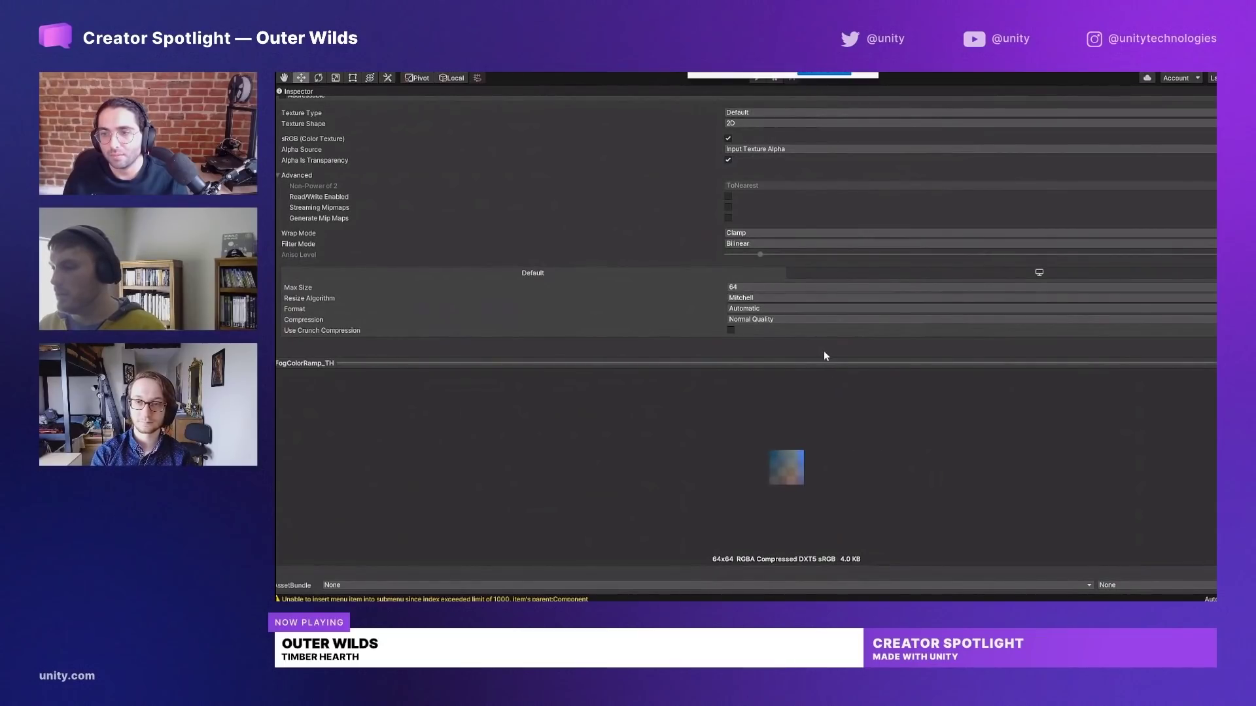
key("shift+space")
left_click_drag(914, 354, 924, 288)
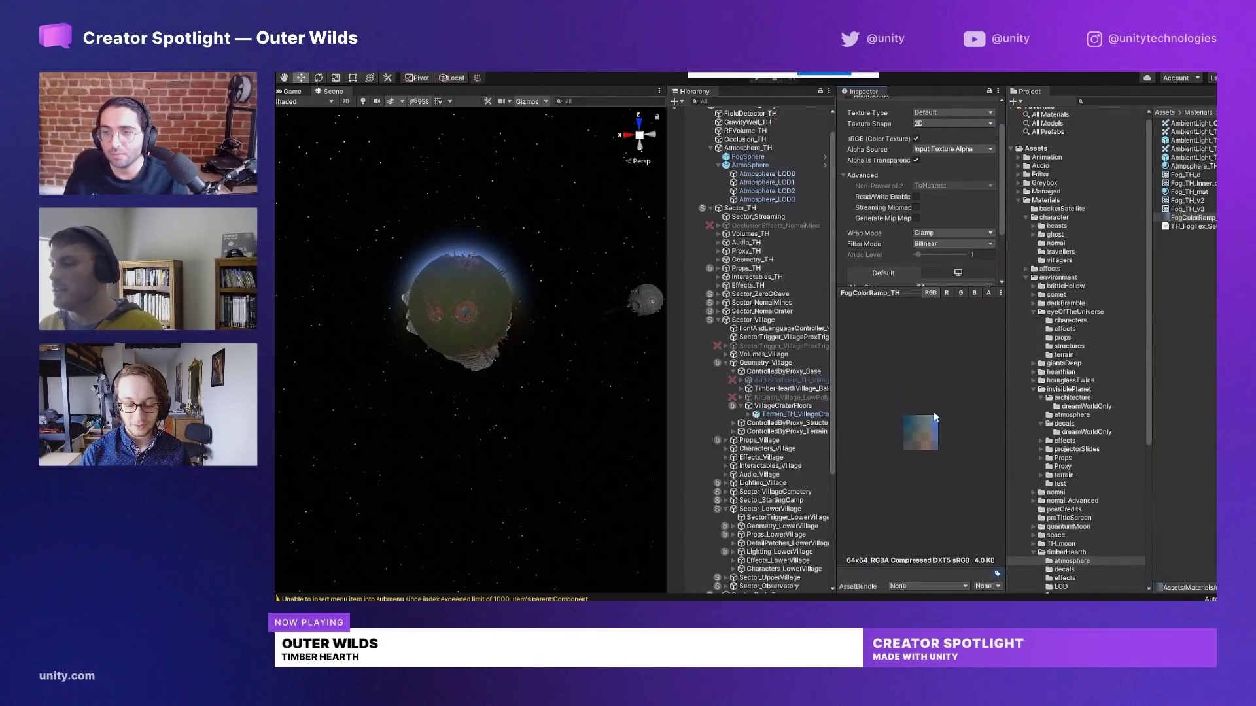
left_click_drag(914, 292, 914, 385)
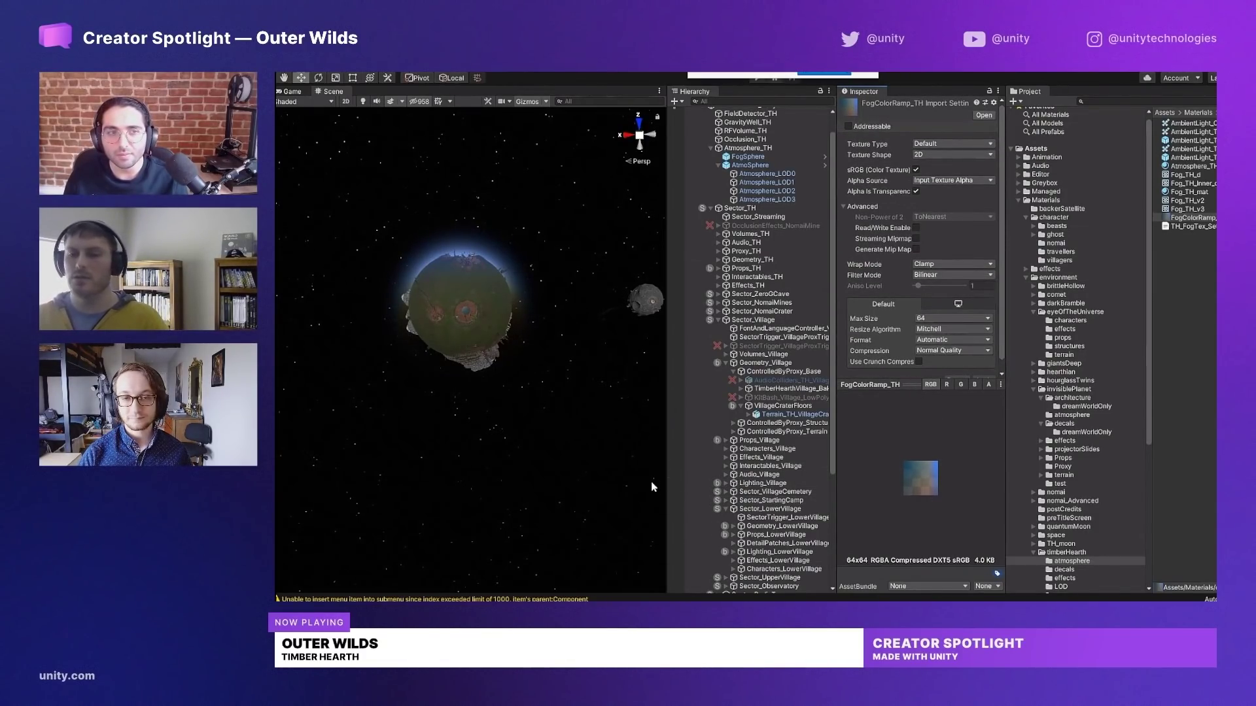
scroll(564, 340, "up", 3)
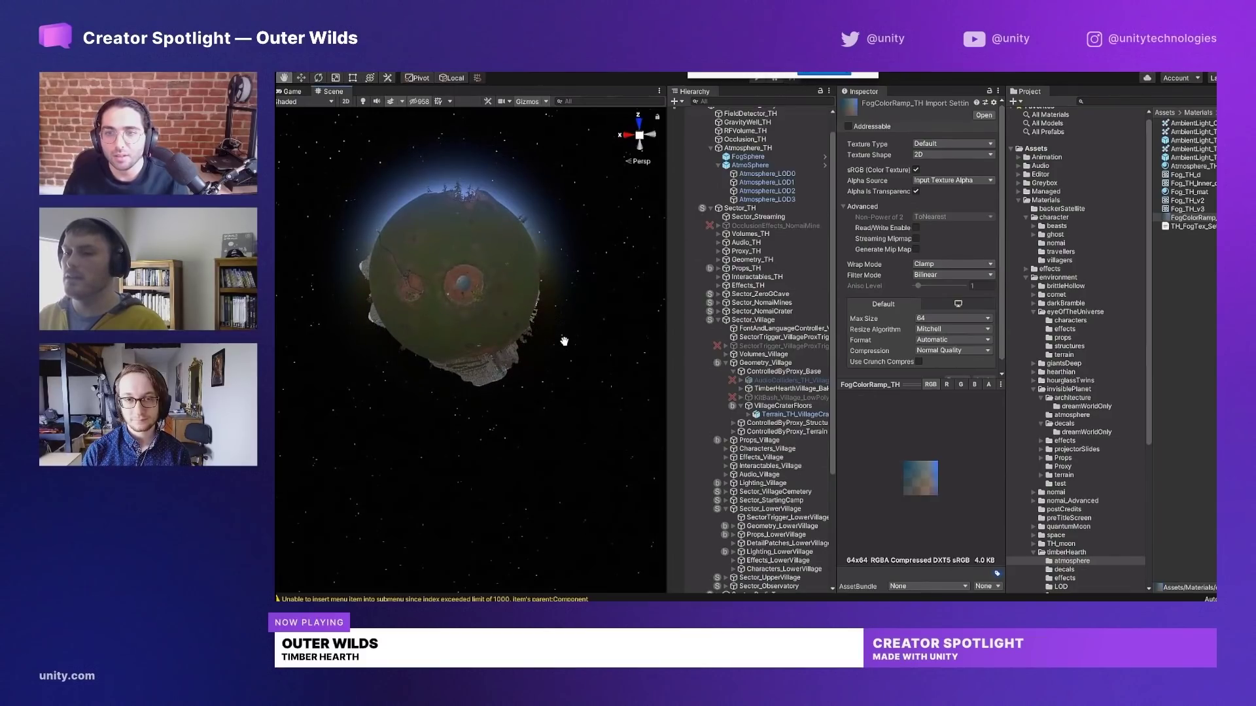
left_click_drag(564, 341, 571, 395)
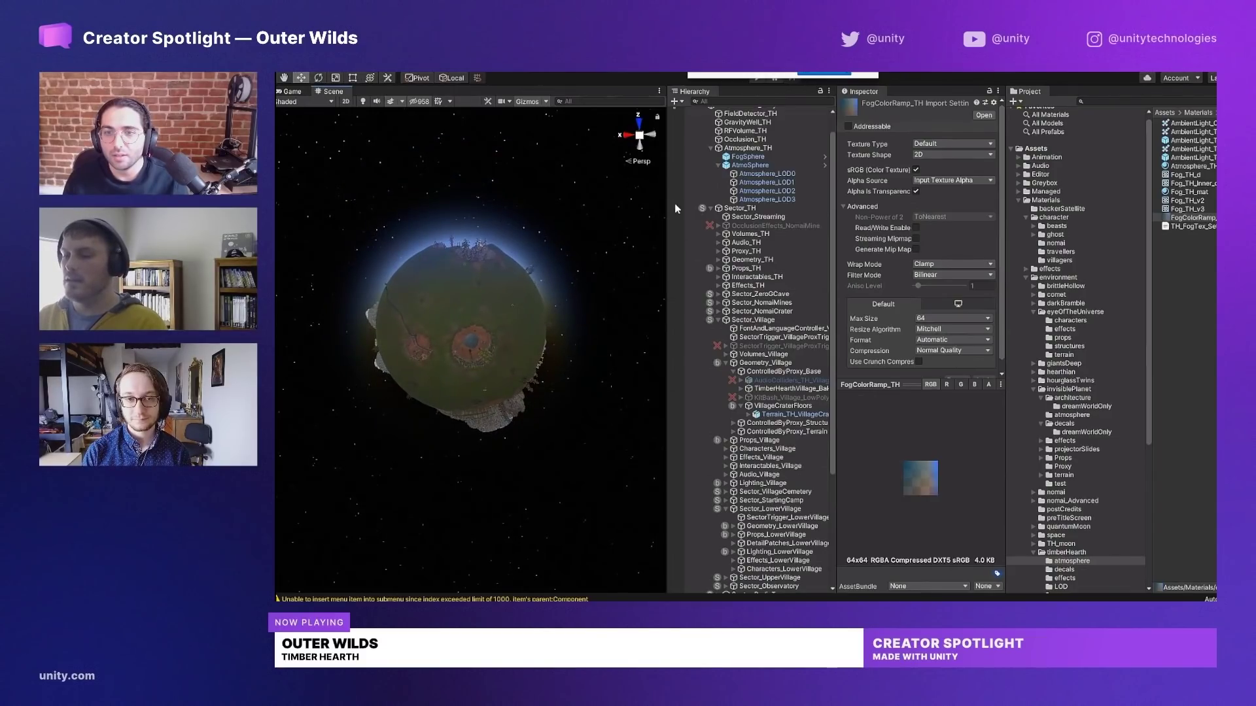
- Inspect the AtmoSphere object, reselect FogSphere, and turn off the Selection Wire display in the scene
double_click(779, 165)
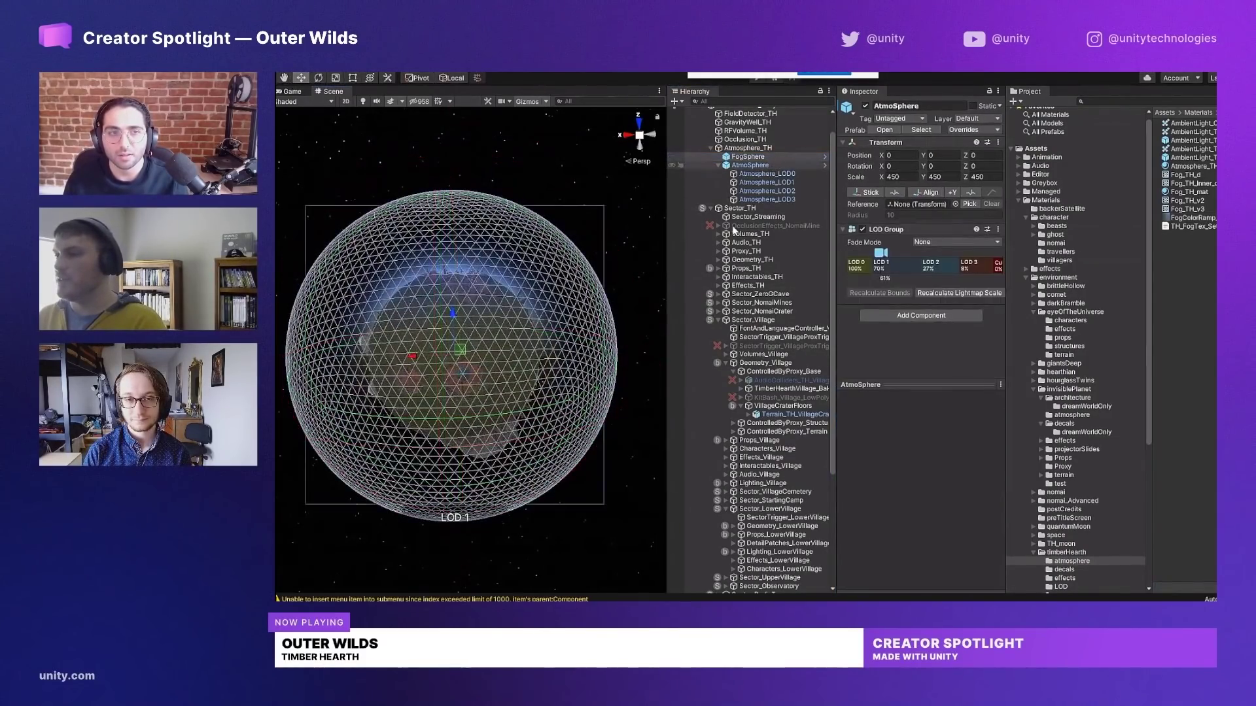
left_click_drag(637, 368, 634, 310, "alt")
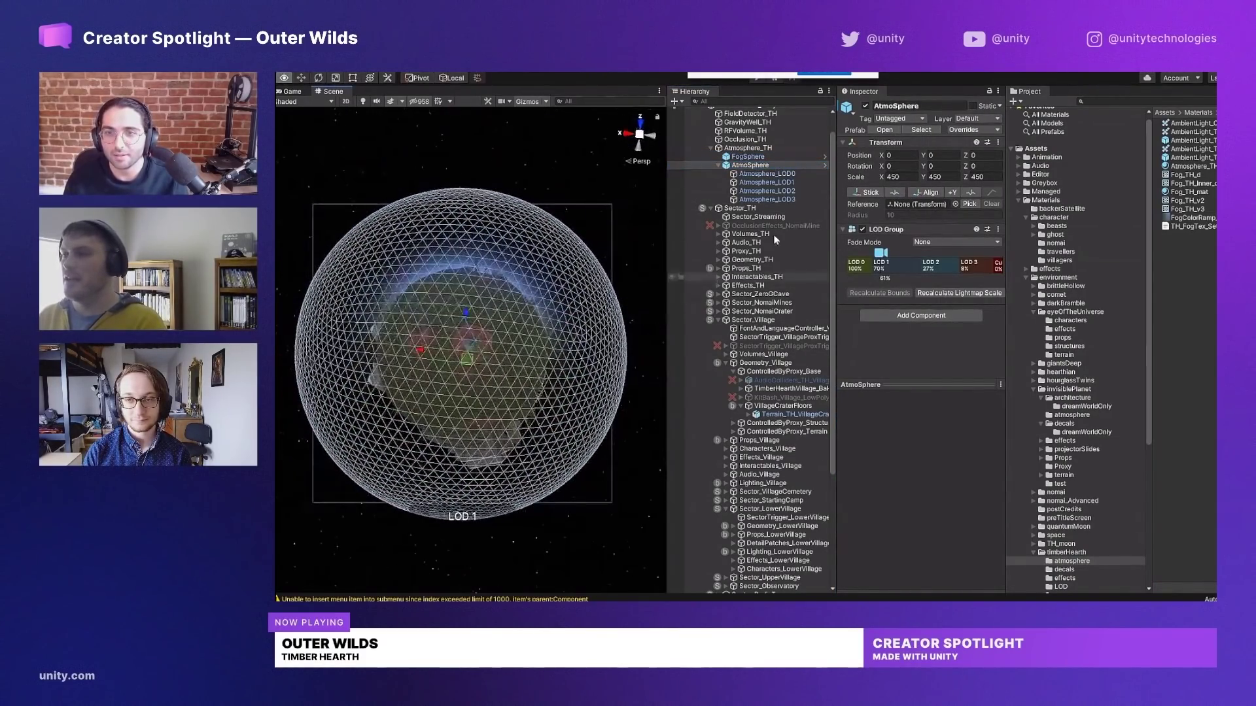
left_click(779, 156)
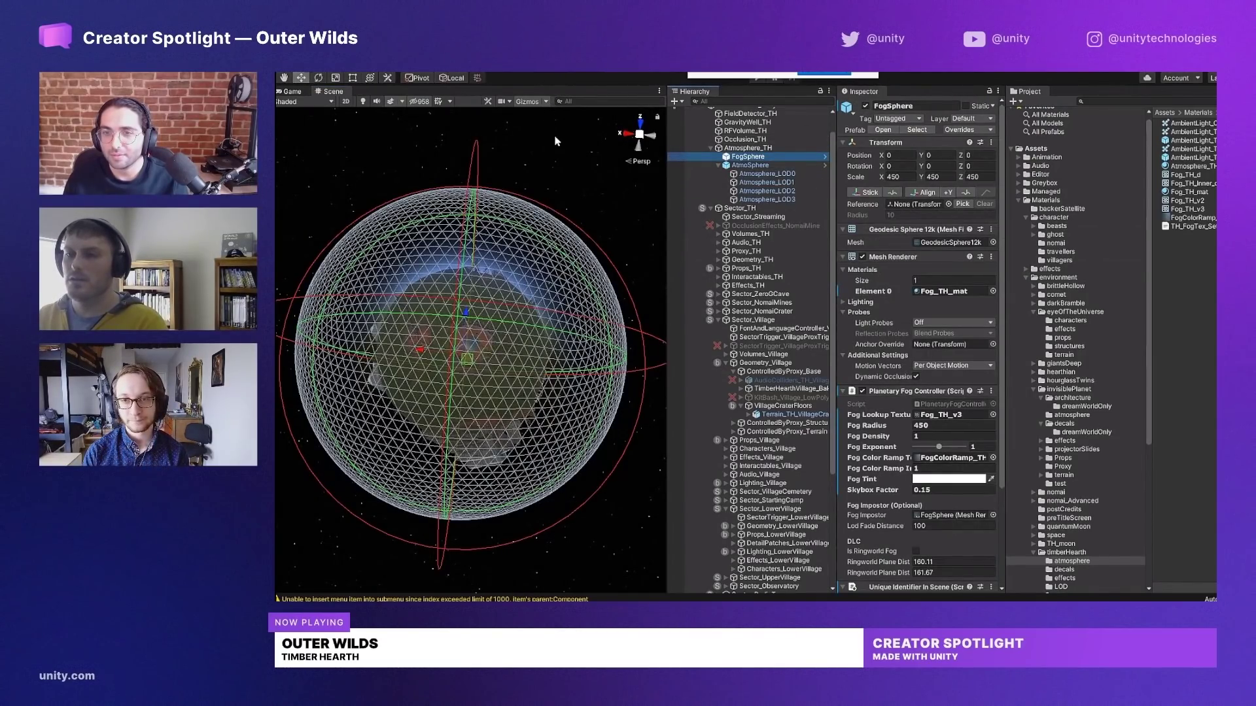
left_click(546, 102)
left_click(551, 136)
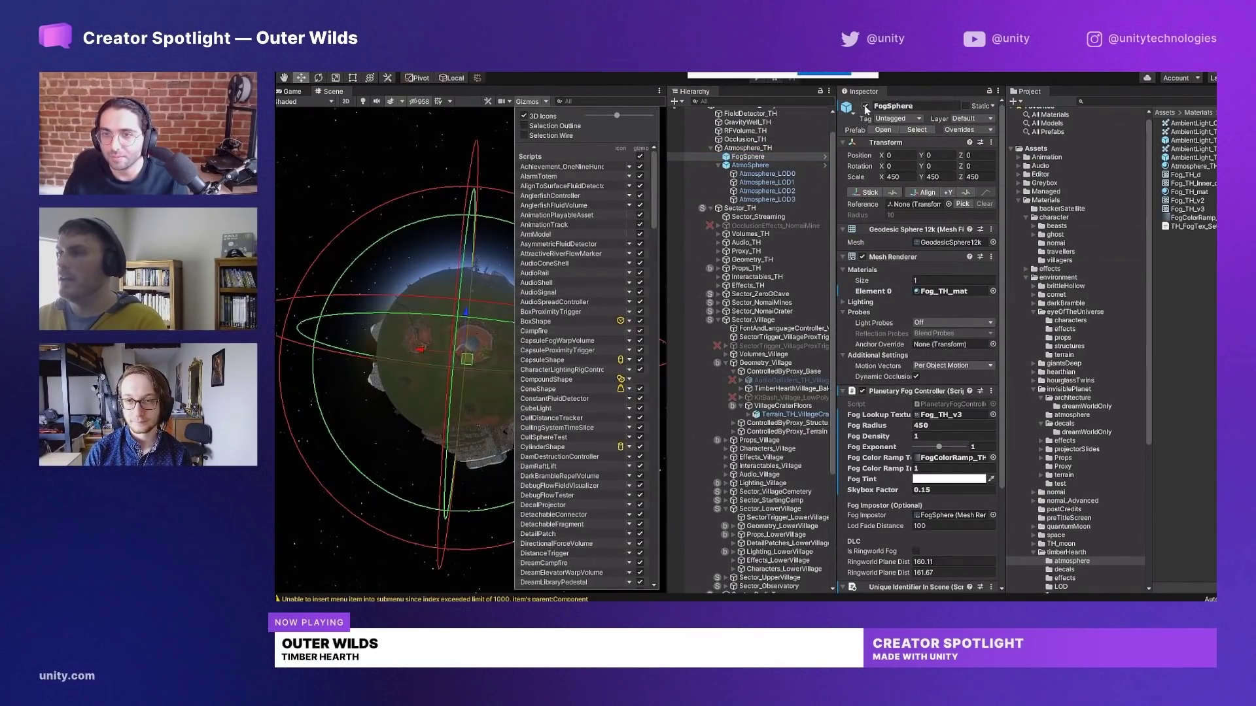
- Switch the FogSphere object off and on repeatedly to compare the planet with and without fog, leaving it disabled
left_click(867, 109)
left_click(866, 107)
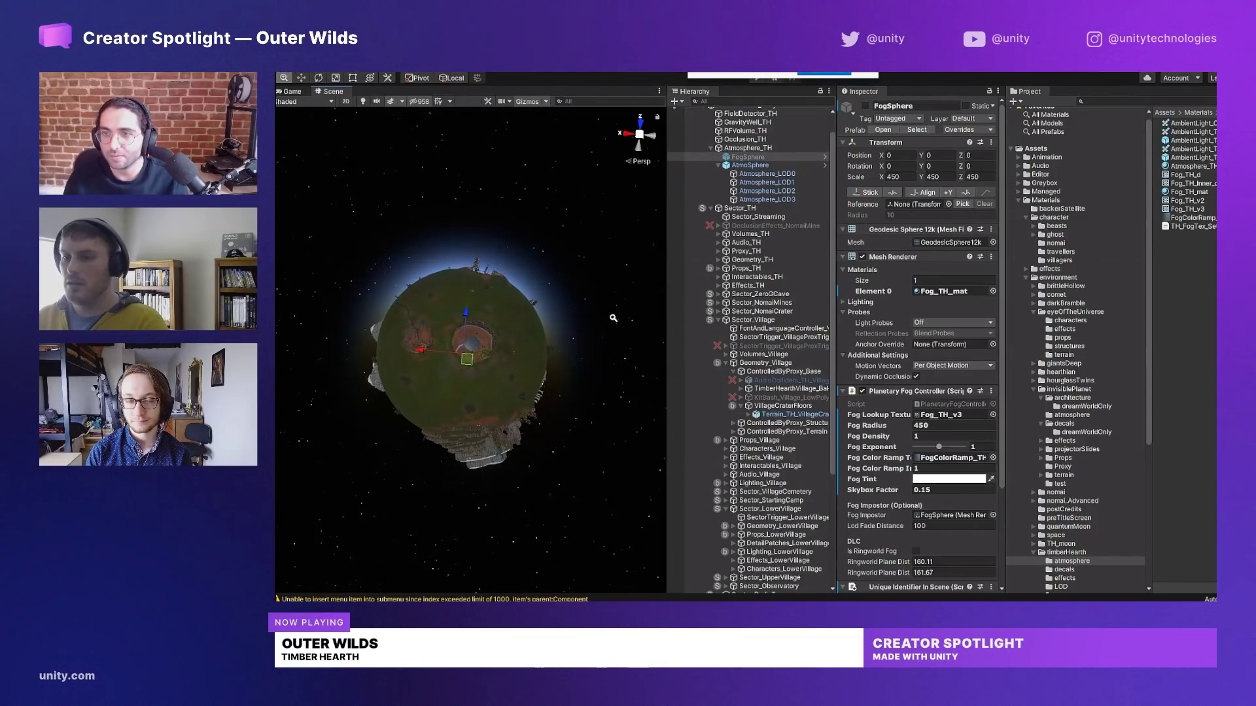
left_click(866, 107)
left_click(866, 108)
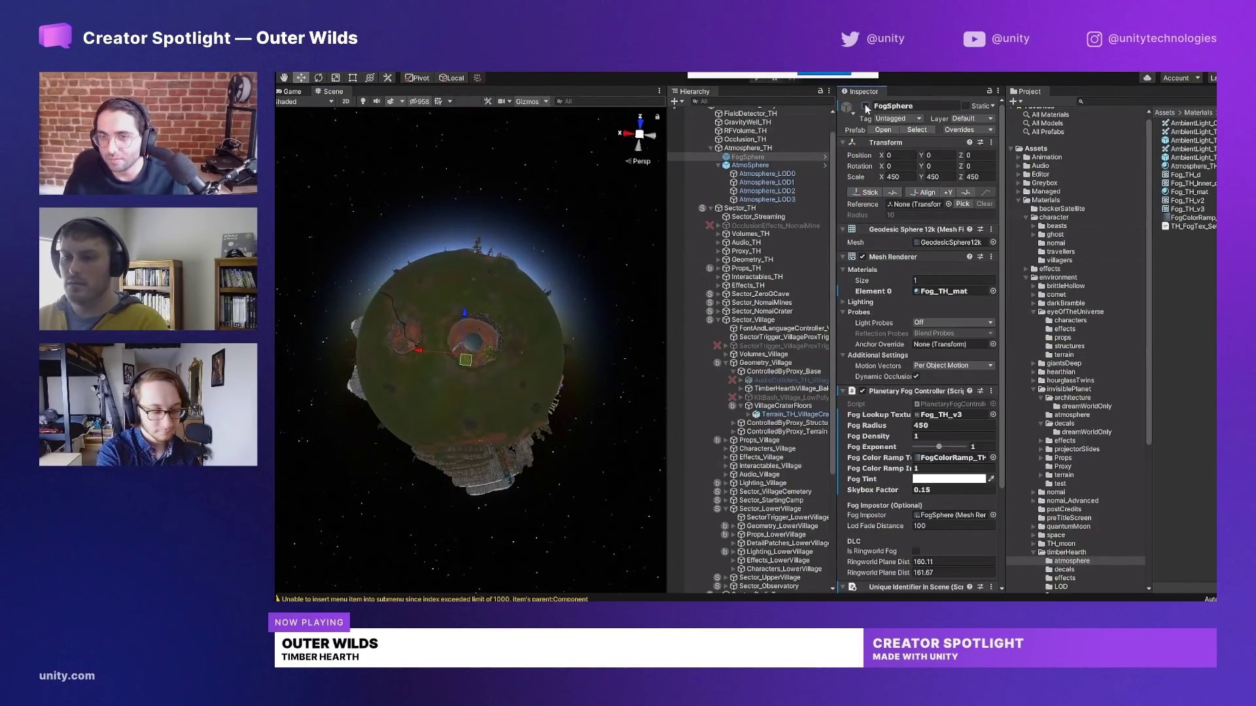
left_click(866, 107)
left_click(866, 108)
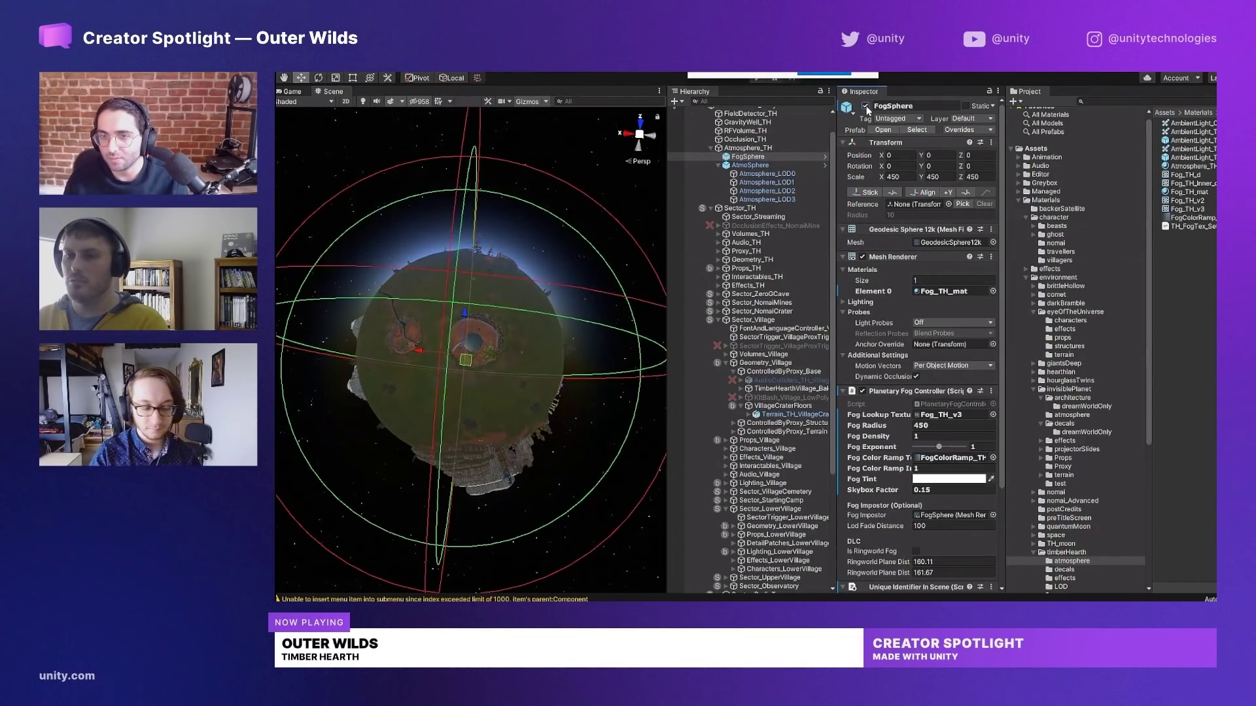
left_click(866, 108)
- Select the AtmoSphere object and examine the atmospheric glow around the planet from several angles
left_click(606, 306)
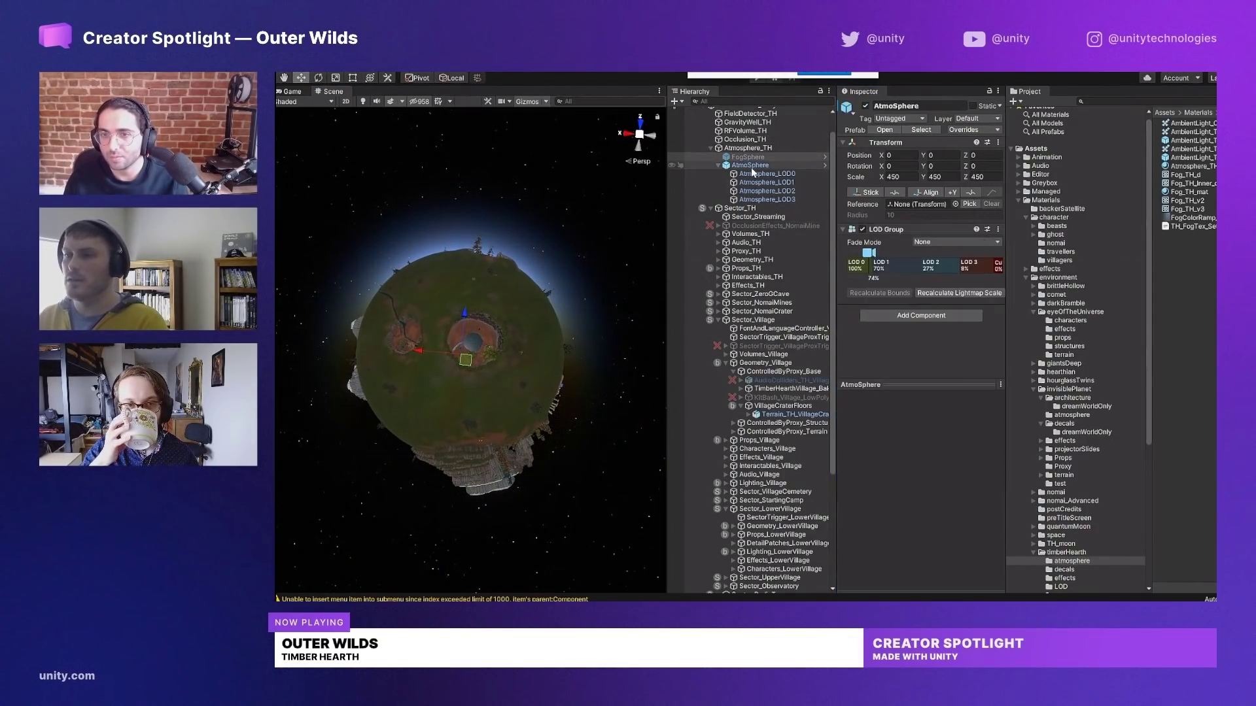
left_click_drag(585, 296, 579, 329)
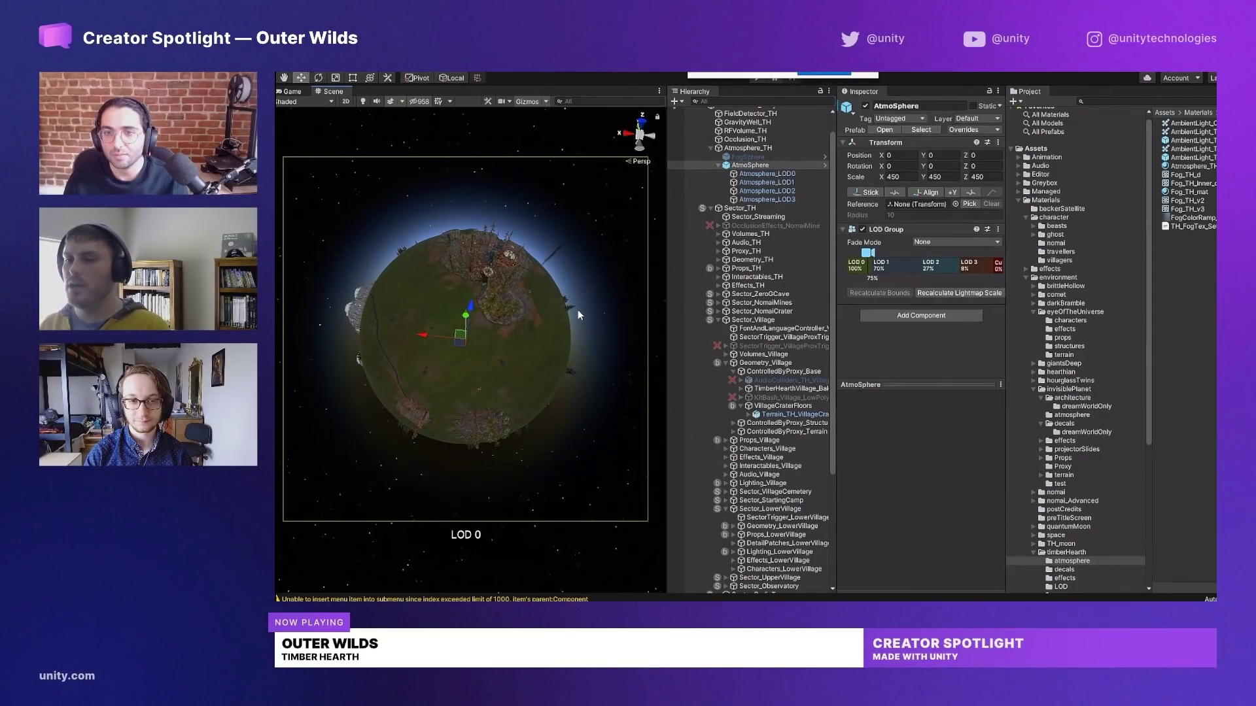
left_click_drag(479, 341, 468, 323)
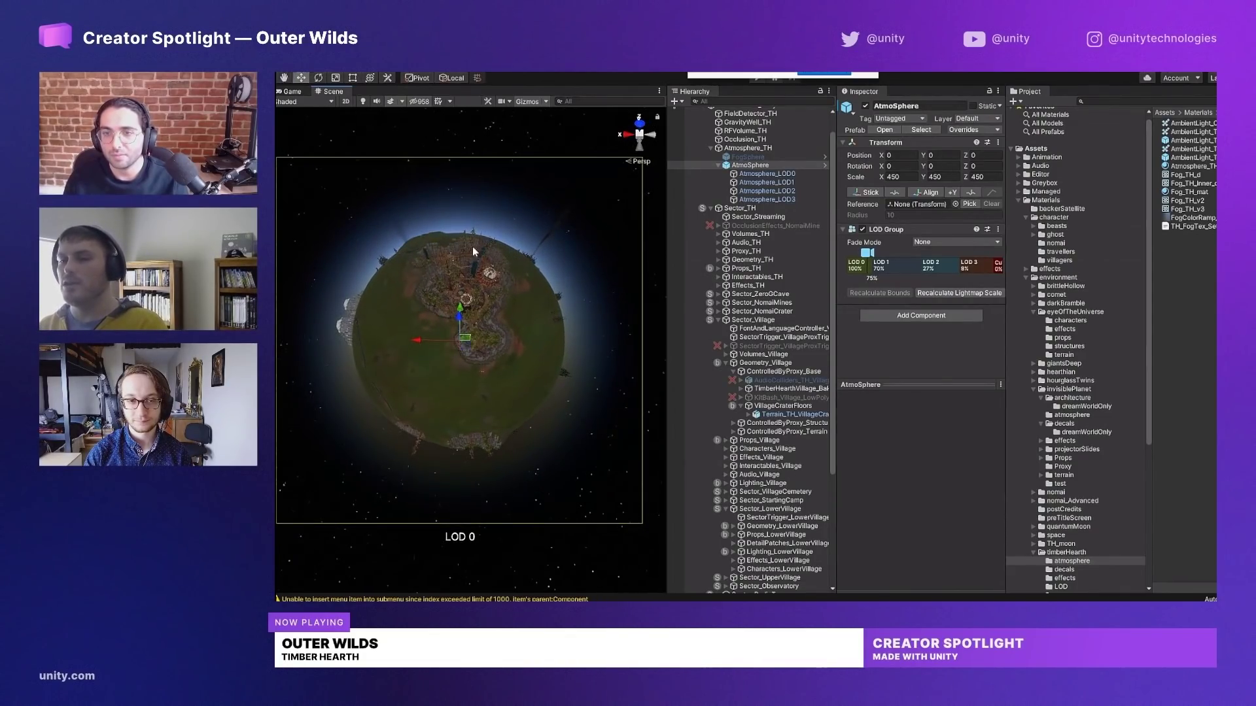
left_click_drag(565, 312, 627, 273)
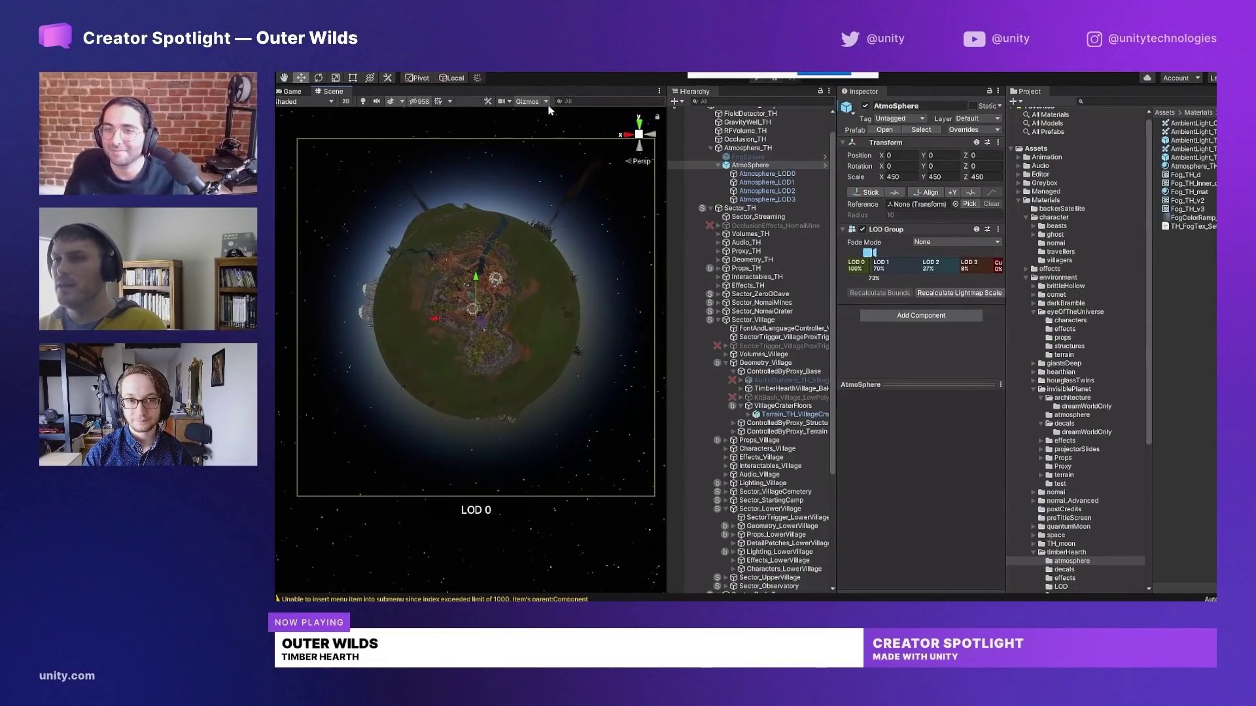
- Temporarily show the Selection Wire to examine AtmoSphere's mesh at different viewing distances, and hide it again
left_click(545, 101)
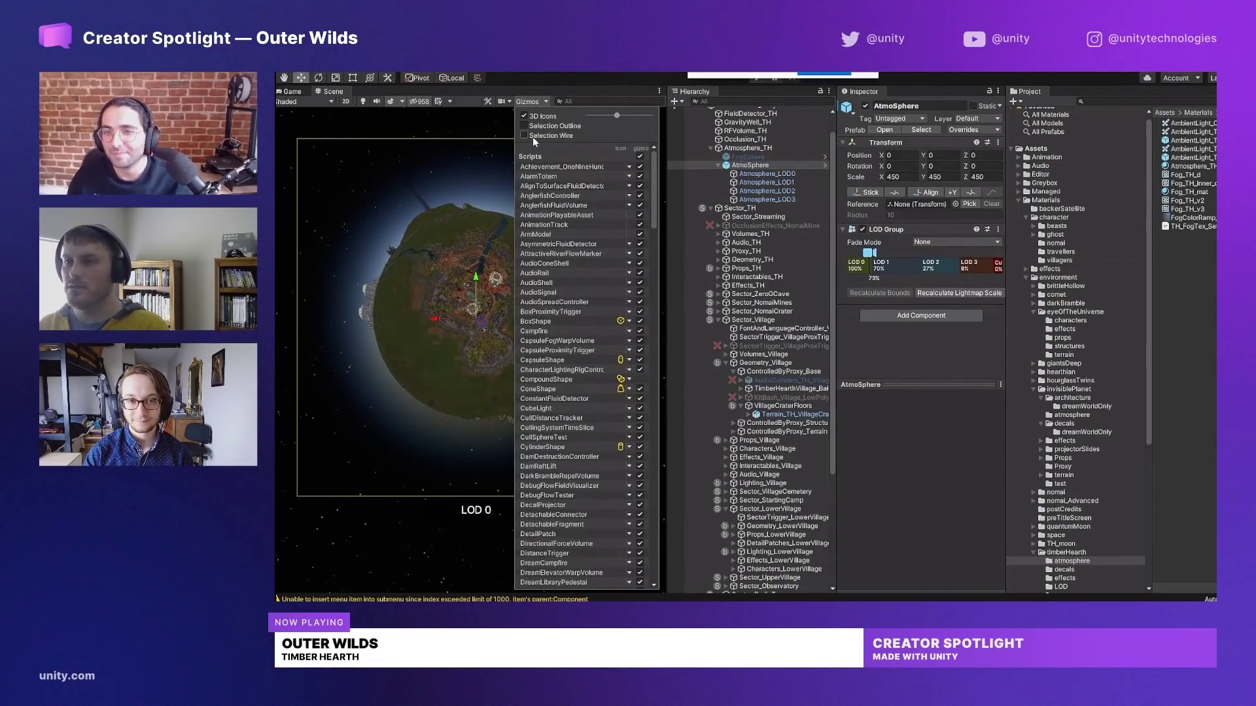
left_click(533, 136)
left_click(618, 77)
scroll(449, 283, "down", 5)
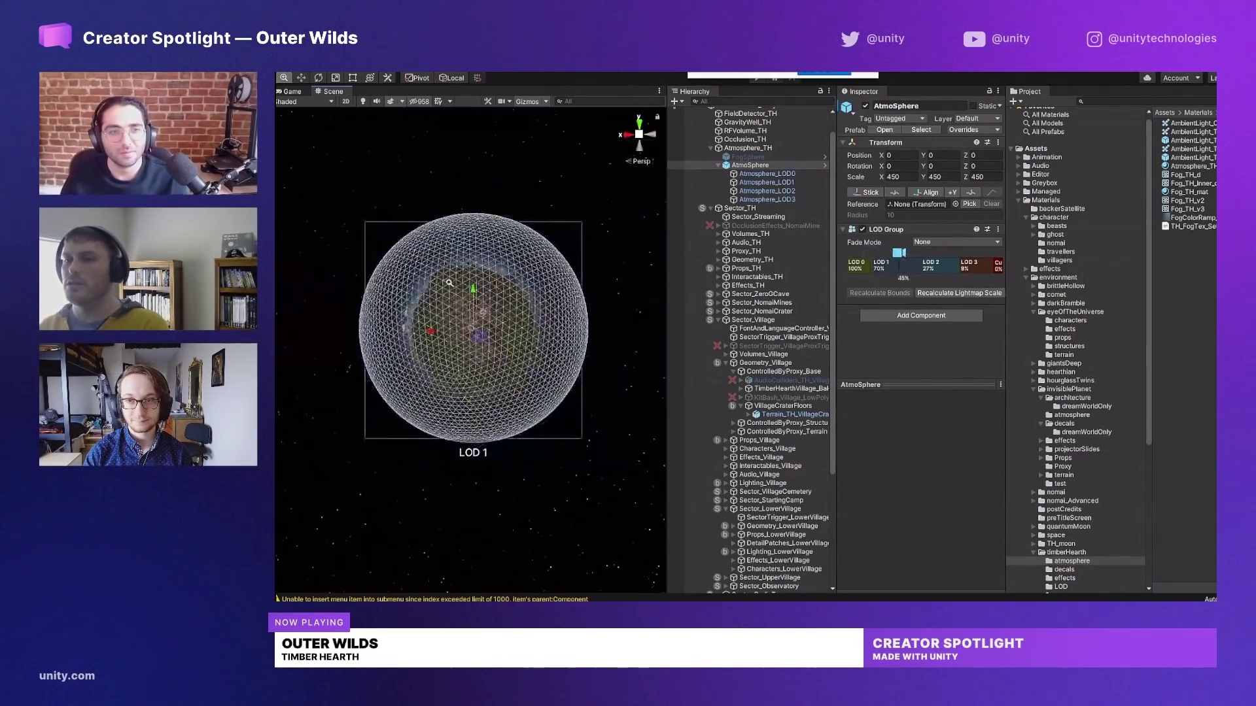
scroll(450, 282, "up", 3)
left_click(545, 101)
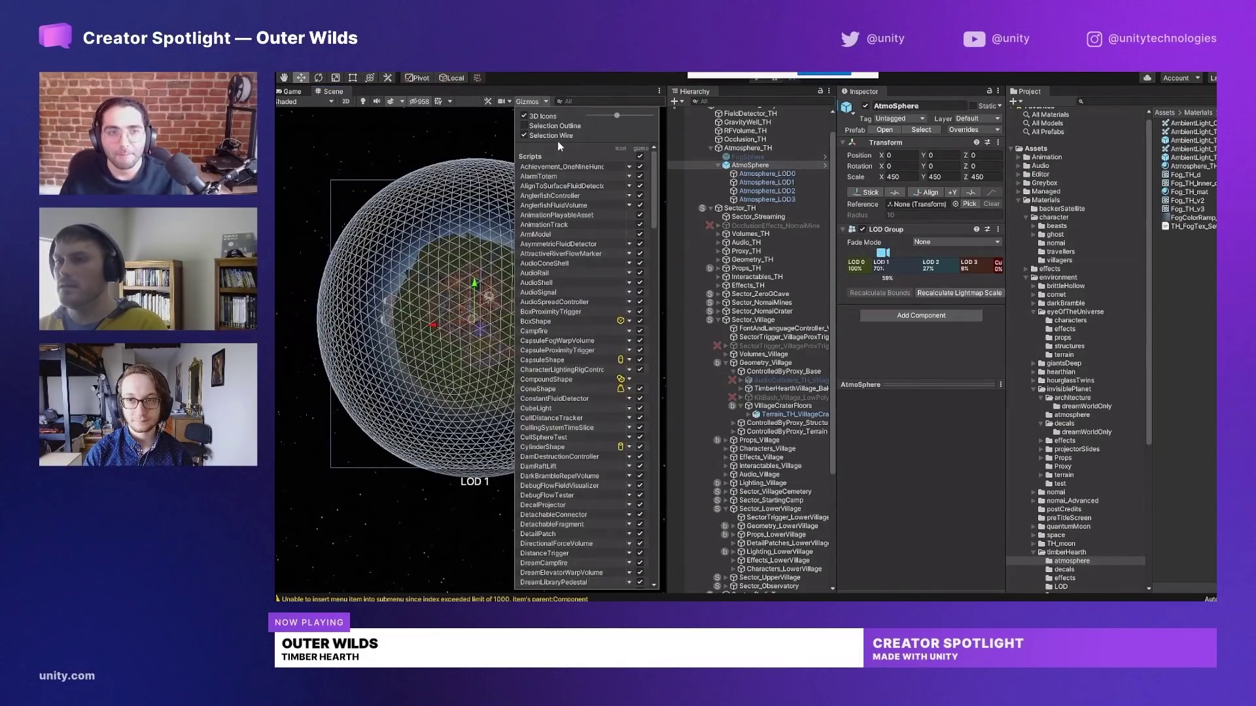
left_click(556, 136)
left_click(616, 72)
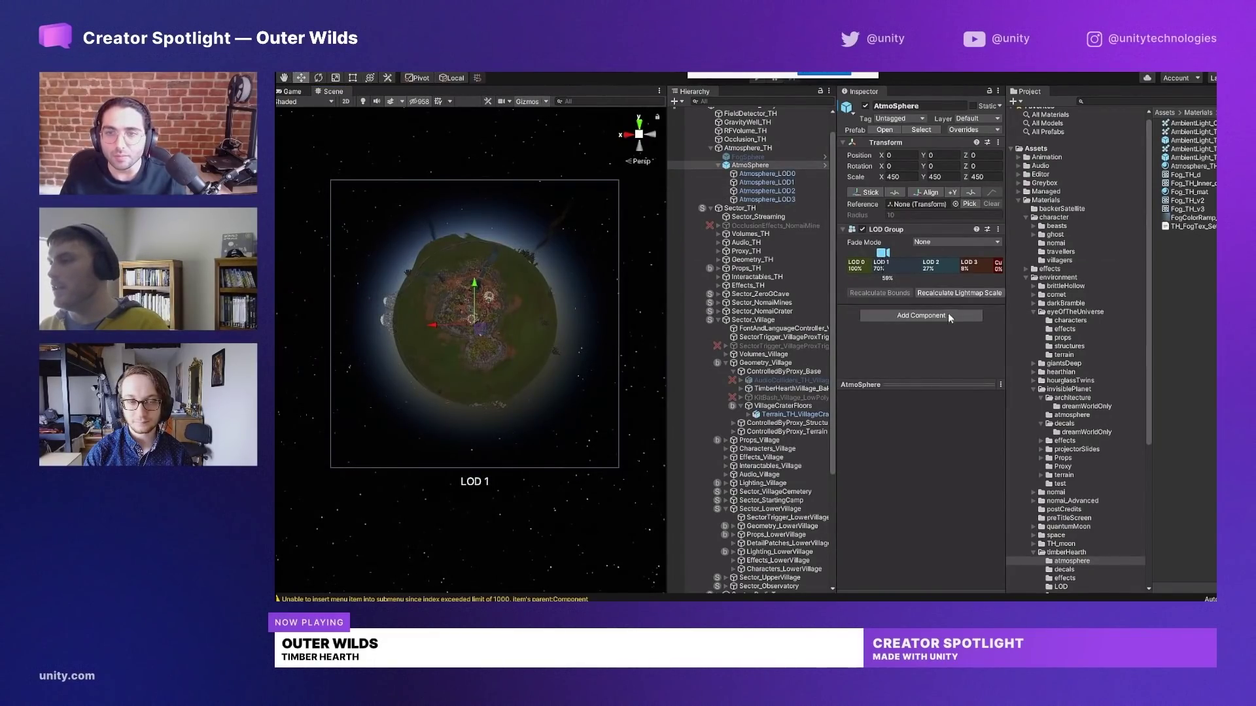
- Open the Atmosphere_TH_Day_mat material used by Atmosphere_LOD0 and examine its scattering and lighting settings against the planet's glow
left_click(764, 174)
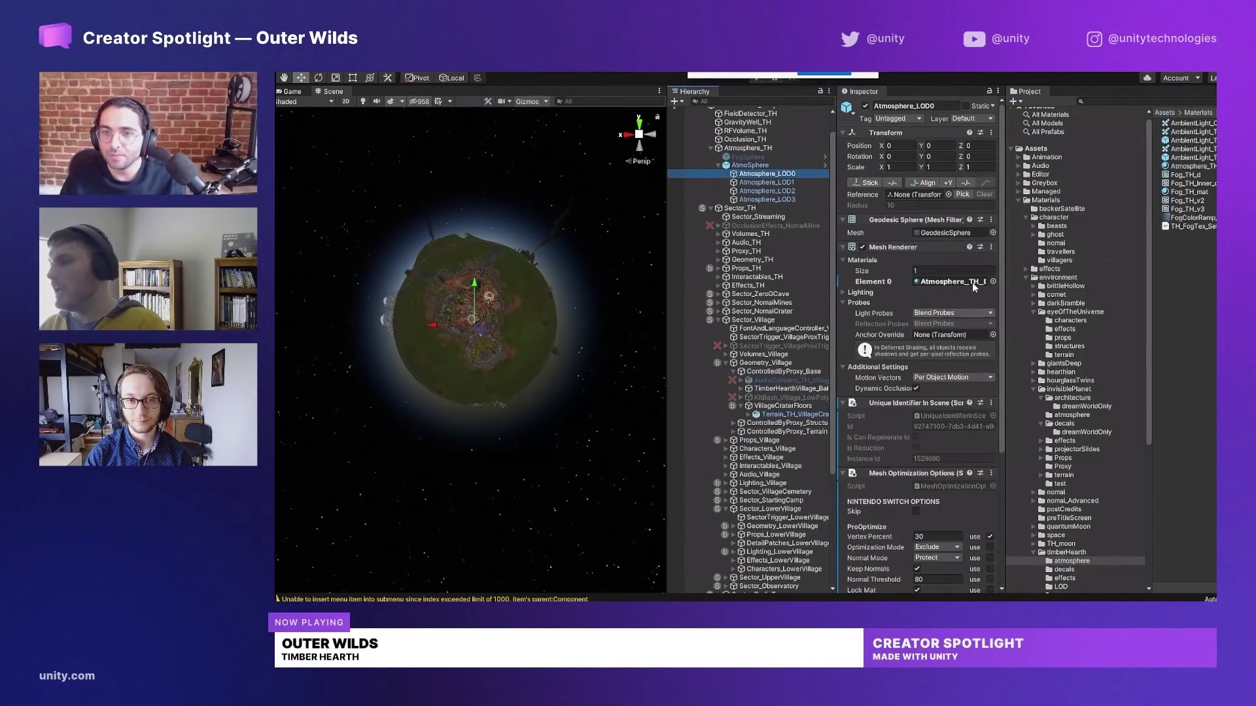
left_click(975, 283)
left_click(1182, 166)
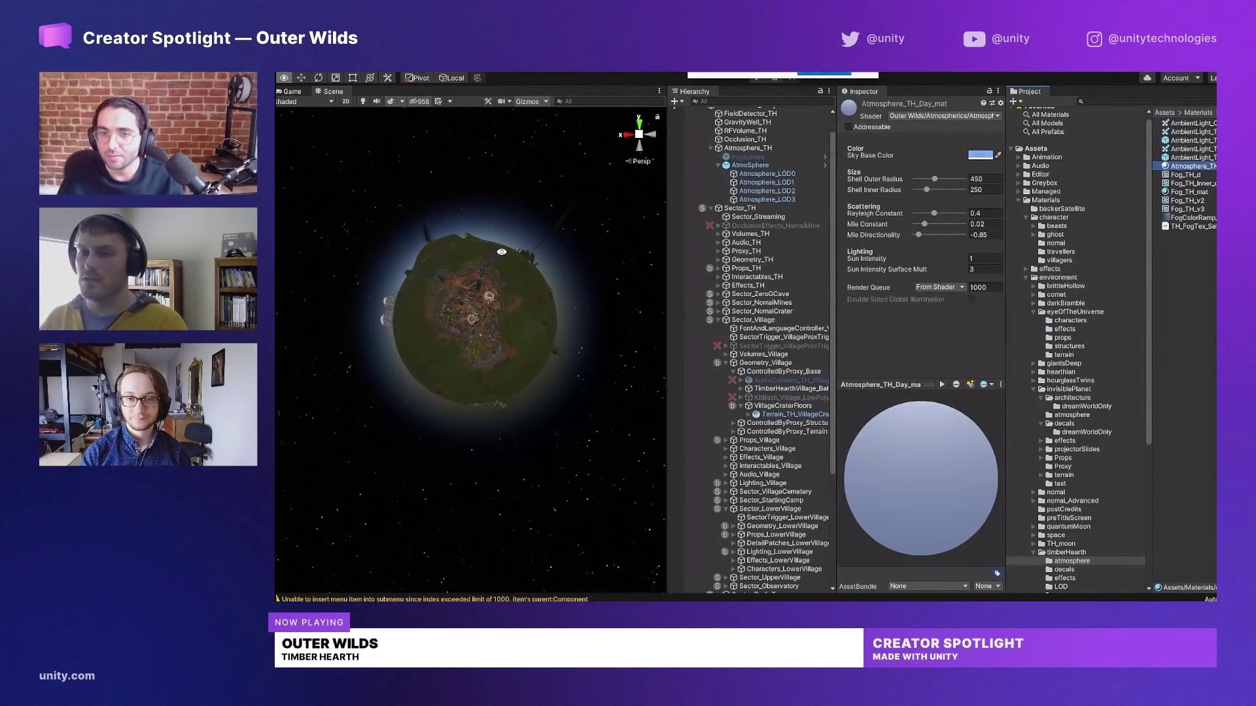
left_click_drag(592, 282, 575, 330)
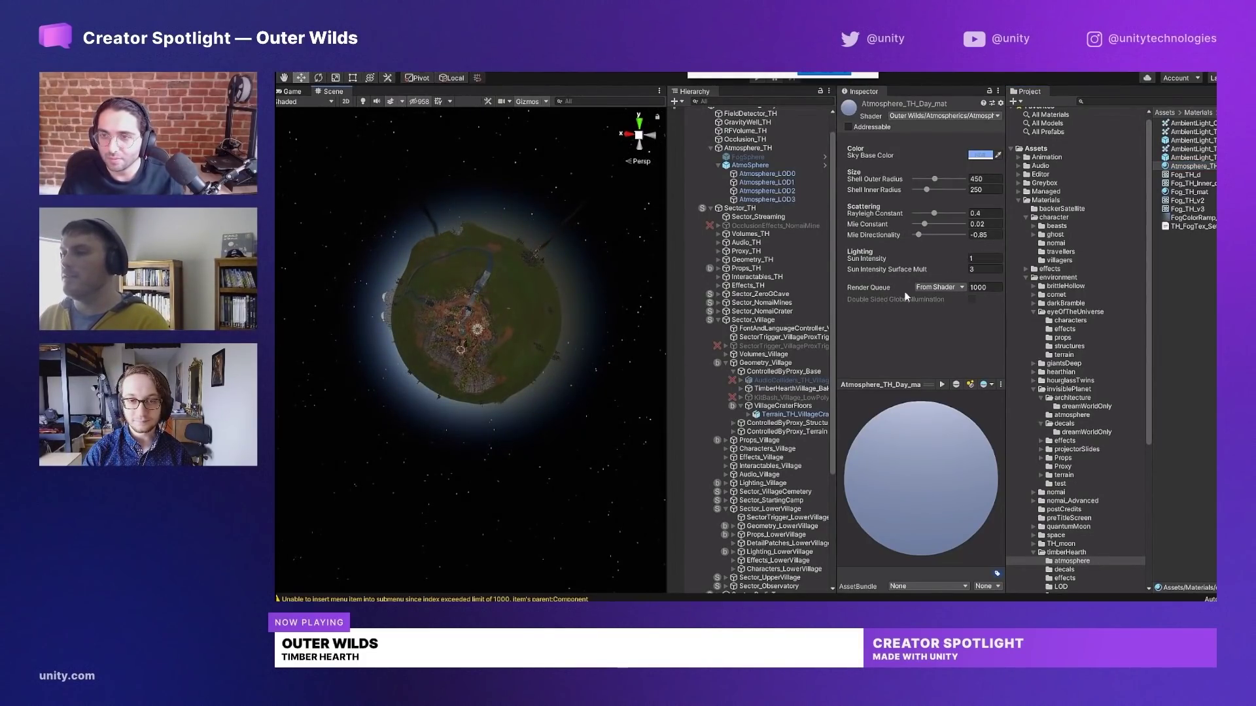
left_click_drag(584, 416, 569, 310)
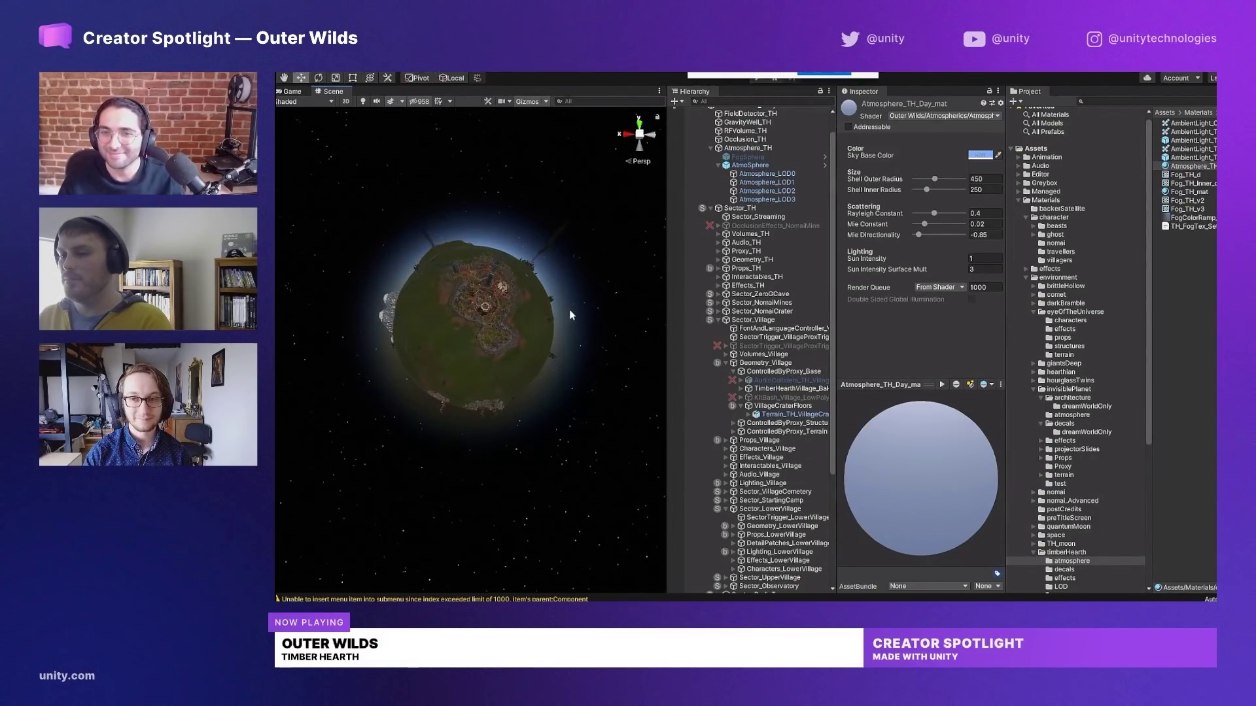
- Examine AtmoSphere's glow from the planet's surface, facing the horizon and the sun, and again from space
left_click(569, 309)
left_click_drag(542, 350, 367, 180)
left_click_drag(571, 307, 513, 373)
scroll(485, 294, "up", 5)
scroll(513, 372, "up", 5)
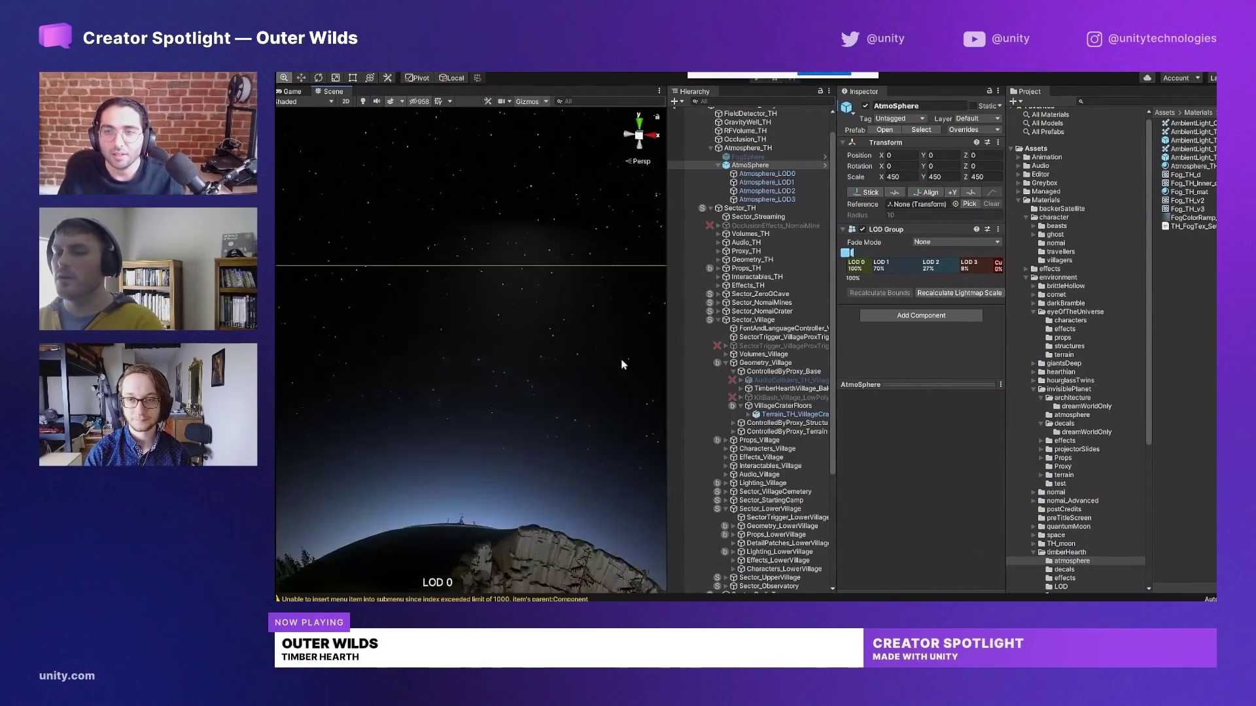
left_click_drag(622, 365, 594, 359)
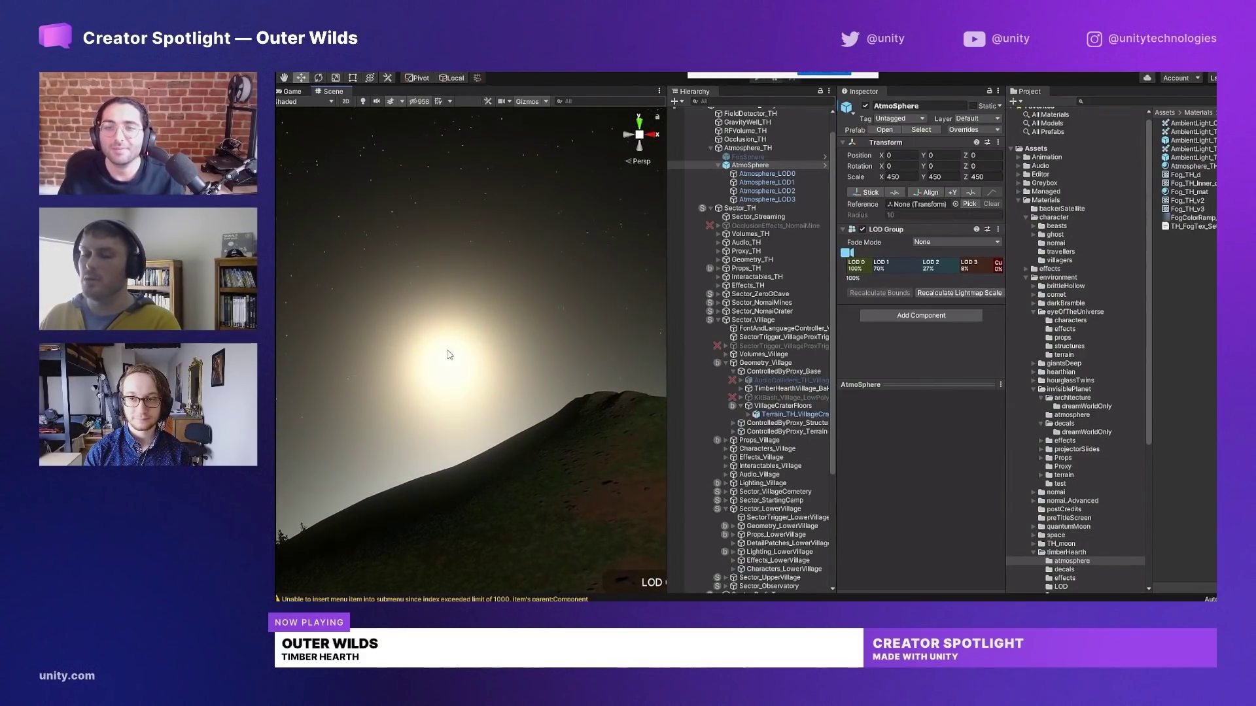
left_click_drag(403, 372, 550, 349)
scroll(514, 294, "down", 5)
scroll(550, 350, "down", 3)
scroll(550, 350, "down", 3)
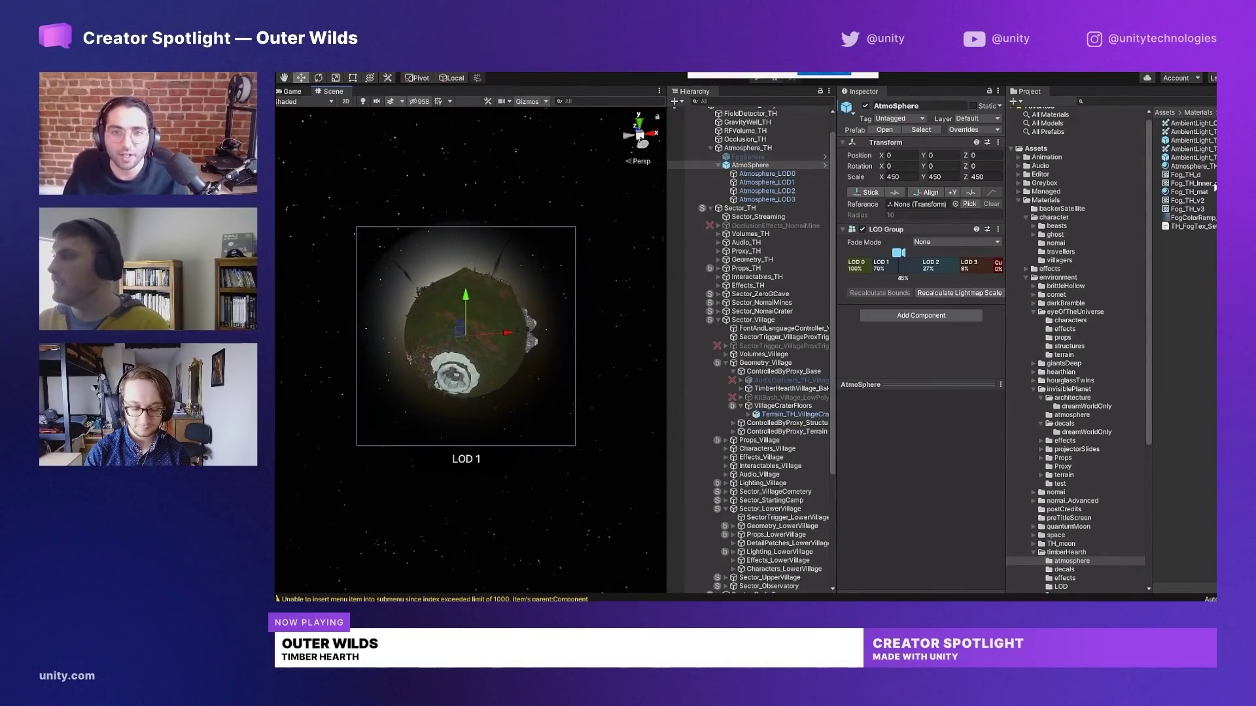
- Reopen the Atmosphere_TH_Day_mat material and examine the planet's atmospheric glow from its sunlit and dark sides
left_click(1186, 166)
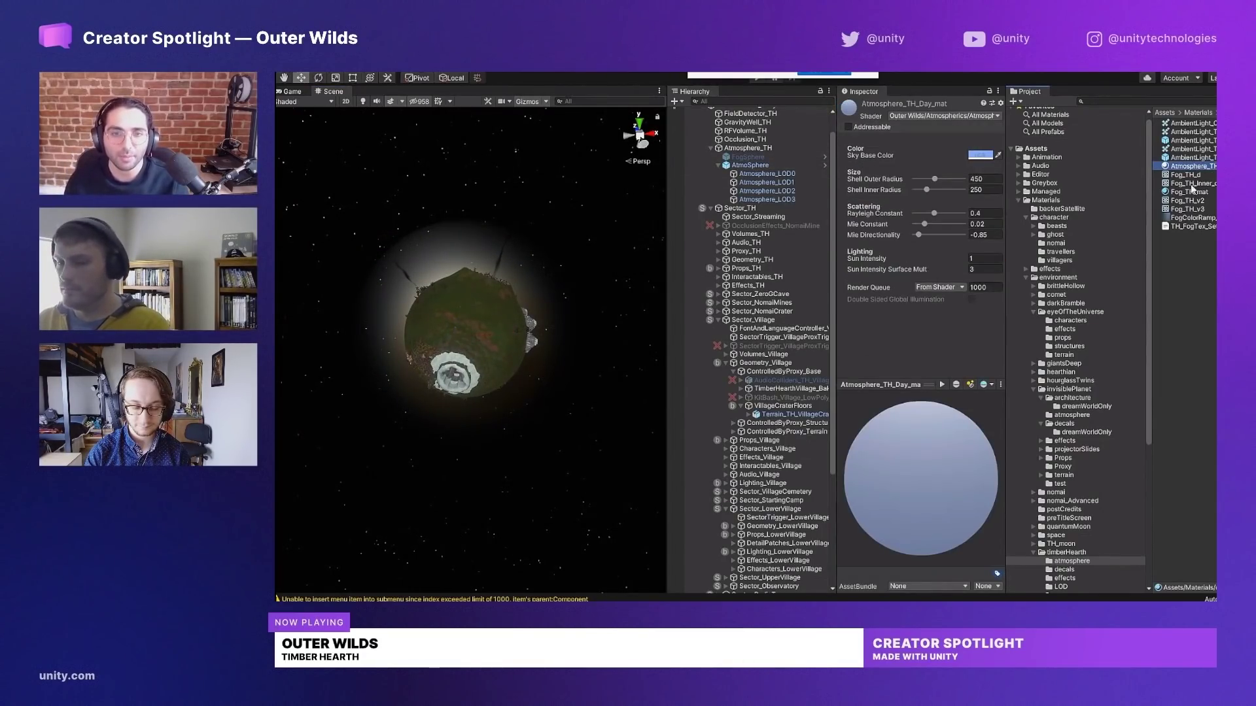
left_click_drag(538, 342, 547, 306)
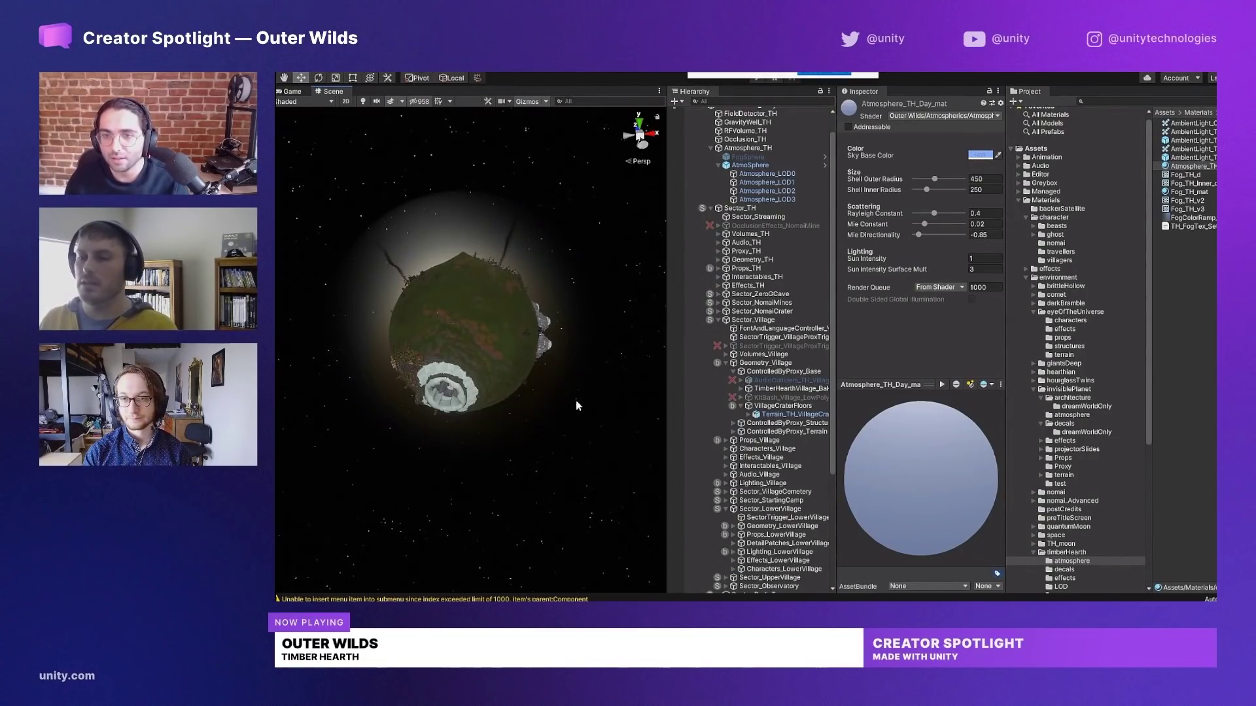
mouse_move(576, 406)
left_mouse_down()
mouse_move(566, 374)
mouse_move(568, 389)
left_mouse_up()
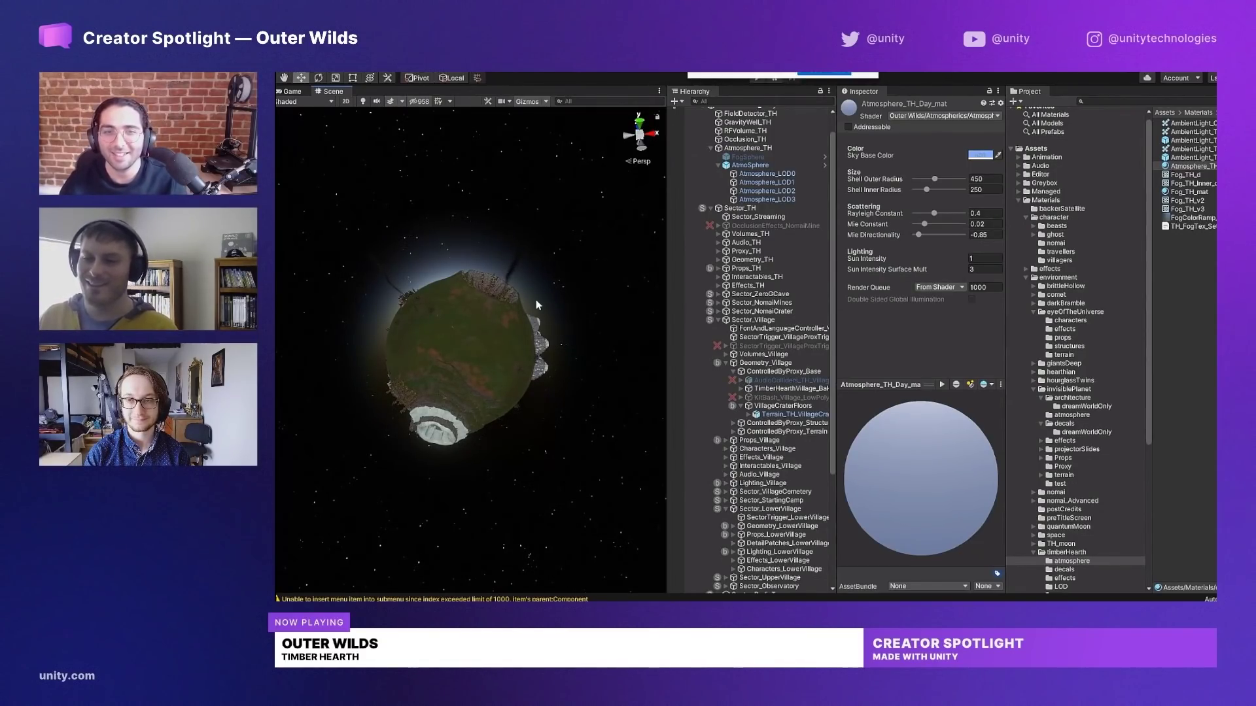
left_click_drag(536, 305, 500, 325)
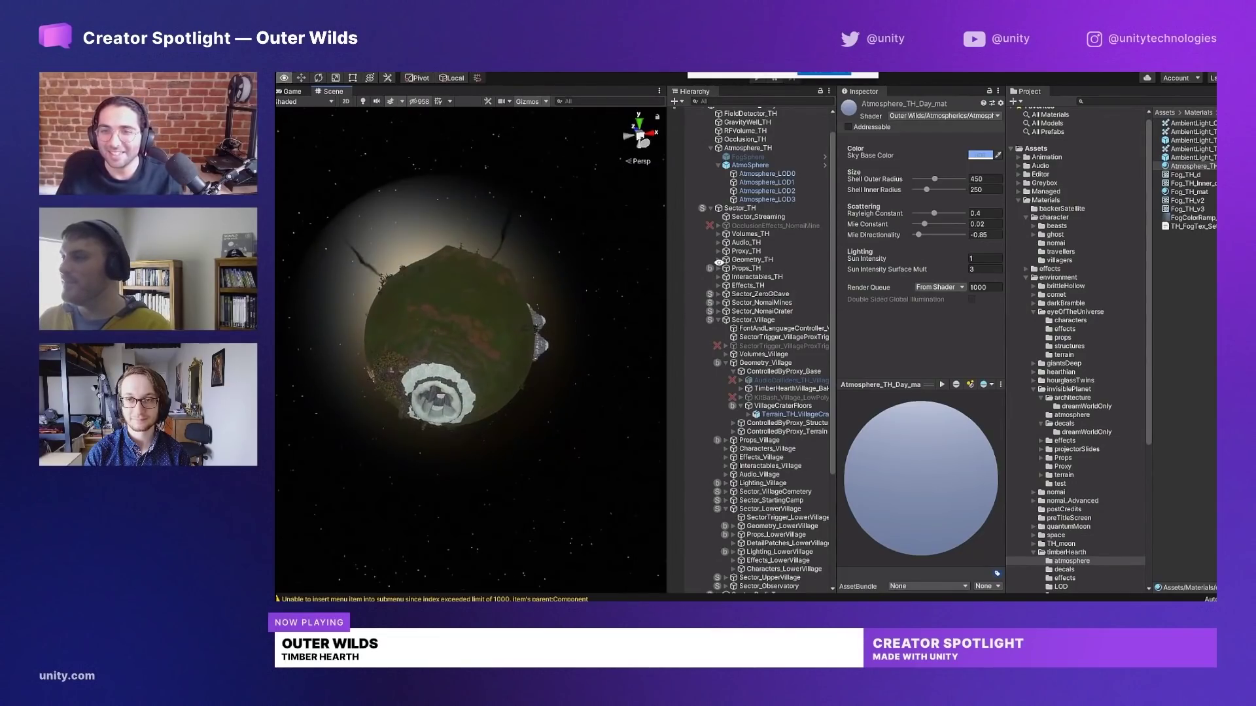
- Disable the AtmoSphere object and collapse the Sector_Village group in the scene hierarchy
left_click(768, 167)
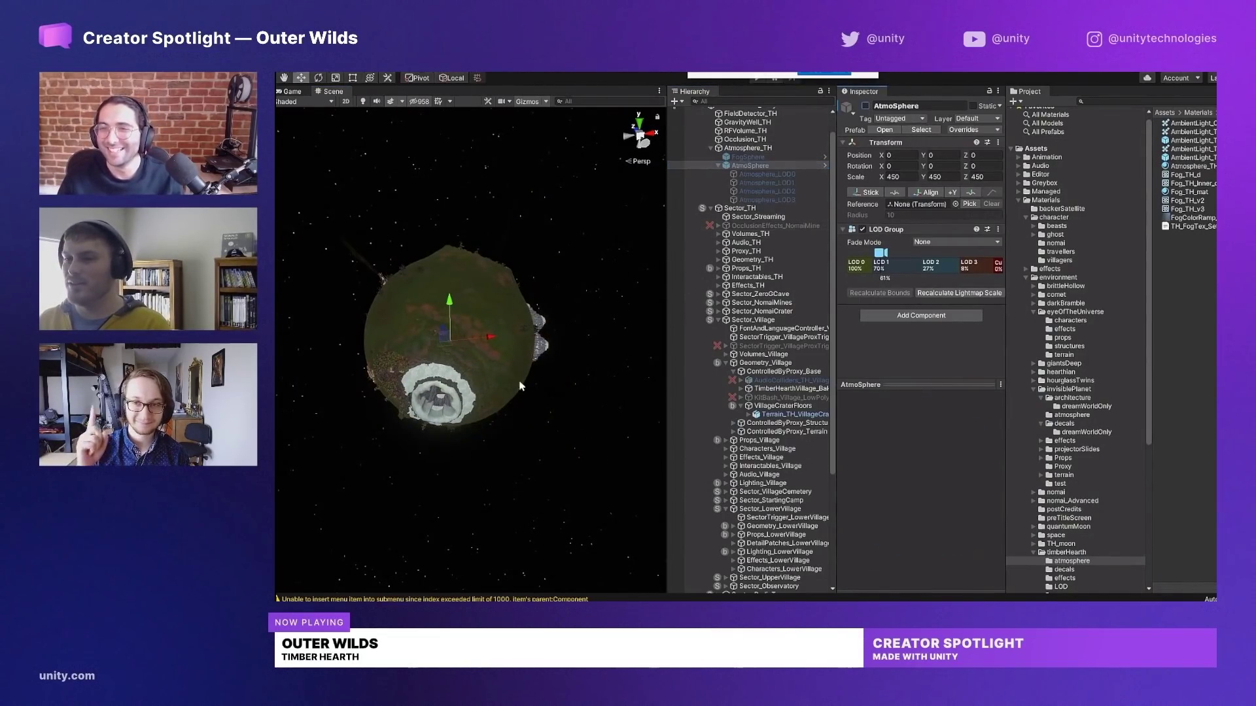
left_click_drag(519, 386, 561, 329)
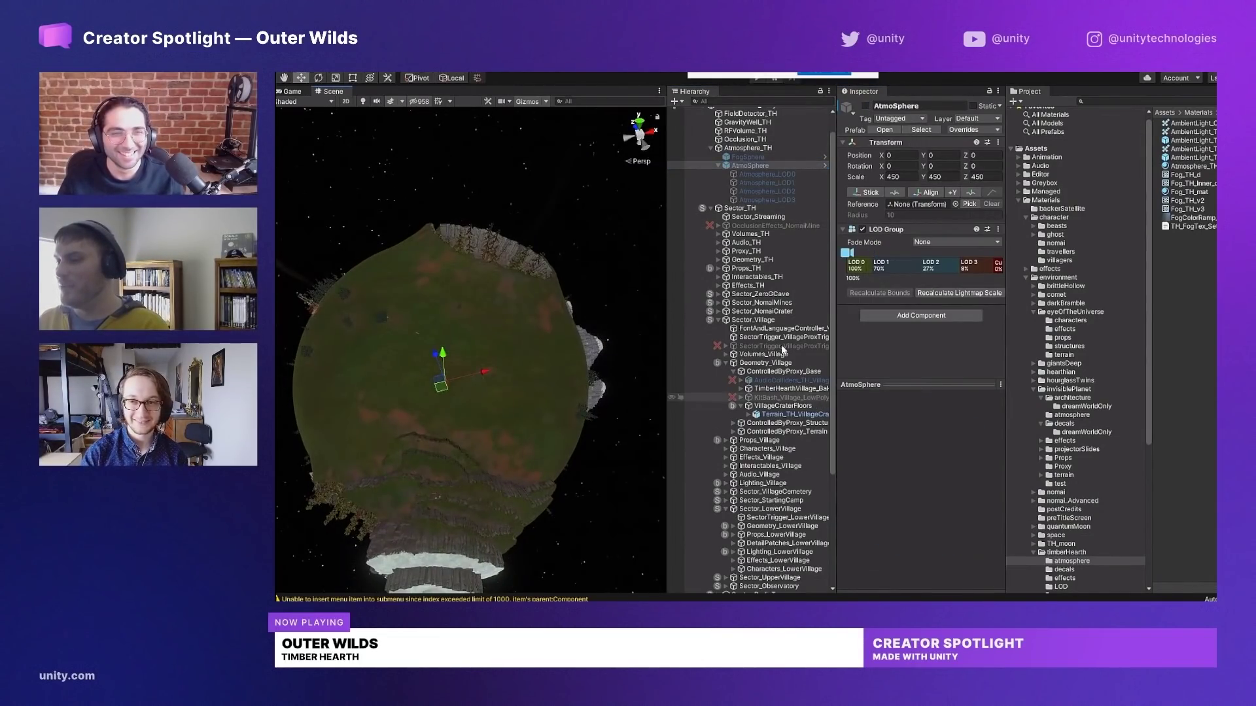
left_click(718, 320)
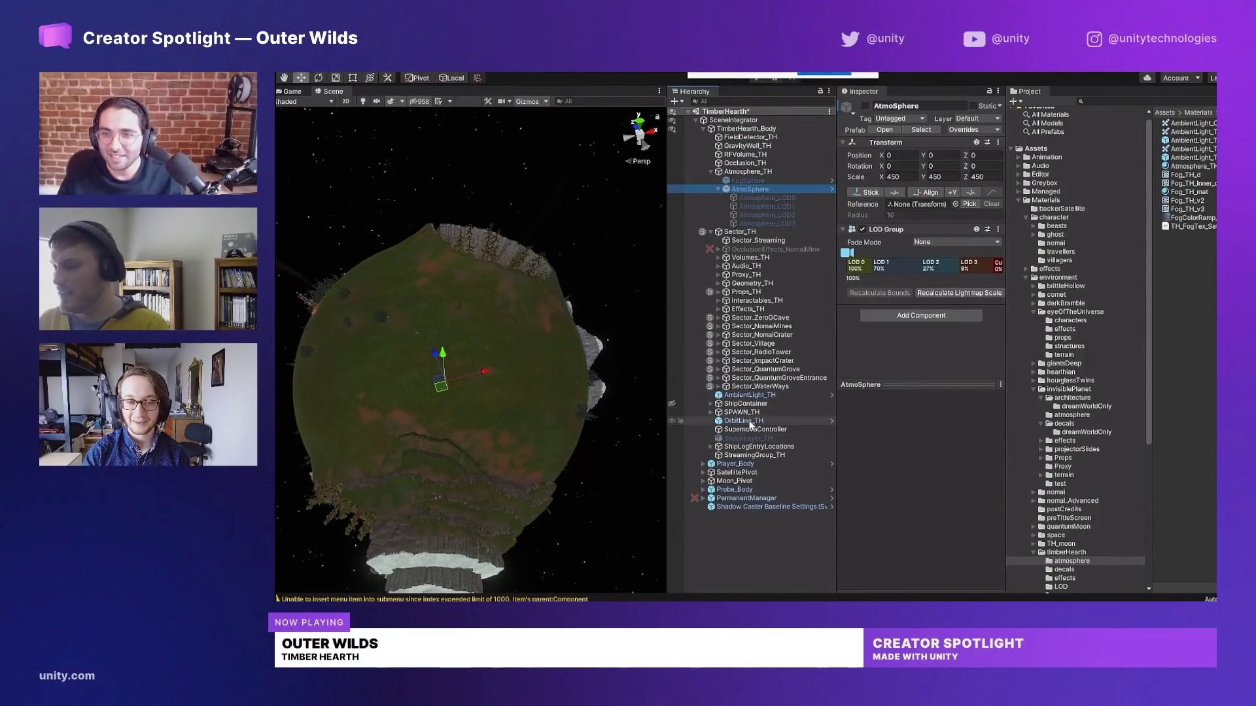
- Select AmbientLight_TH, toggle the scene lighting and examine the light's inner and outer radius around the planet's dark side
left_click(753, 397)
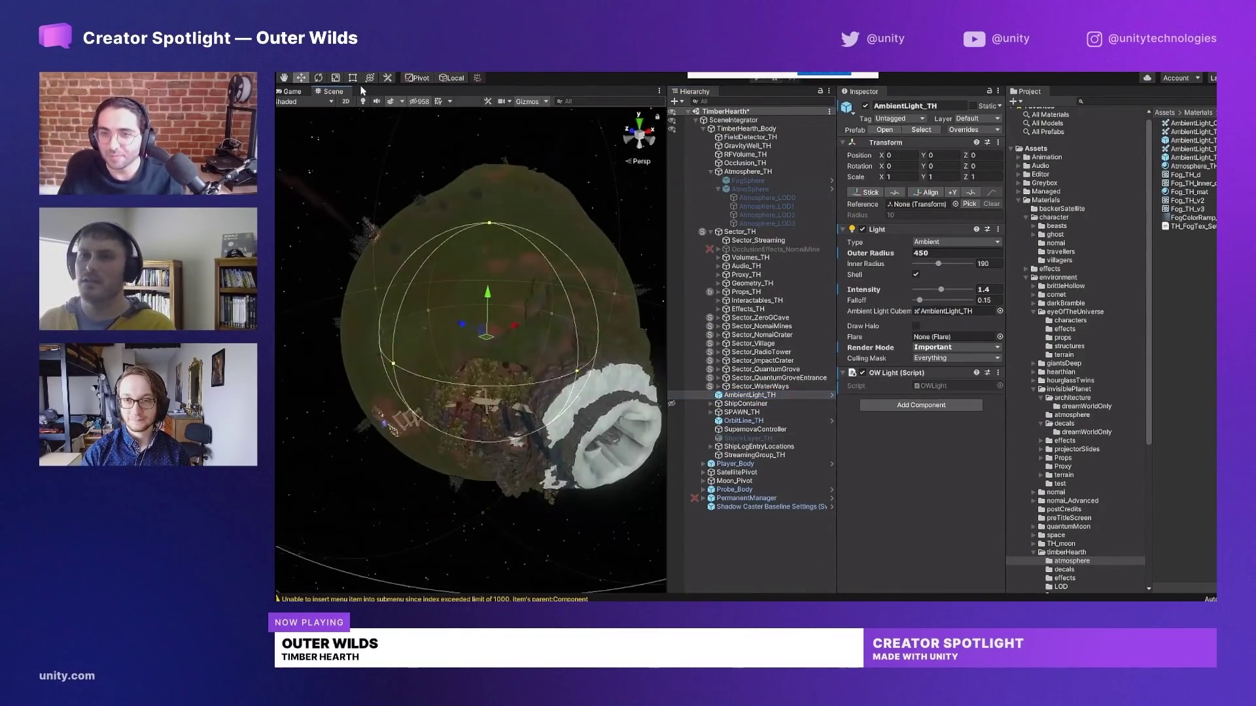
left_click(363, 103)
left_click_drag(575, 257, 403, 274)
scroll(589, 244, "up", 5)
left_click_drag(501, 227, 527, 196)
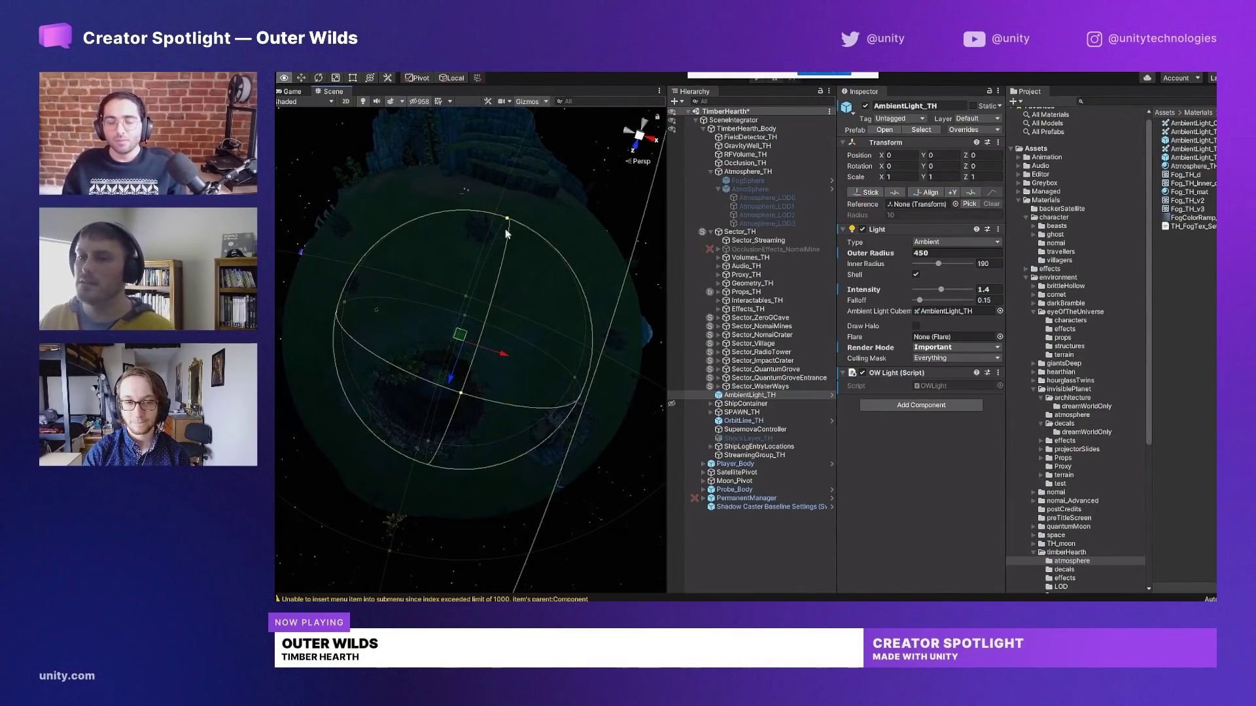
left_click_drag(538, 230, 376, 333)
left_click_drag(499, 393, 602, 319)
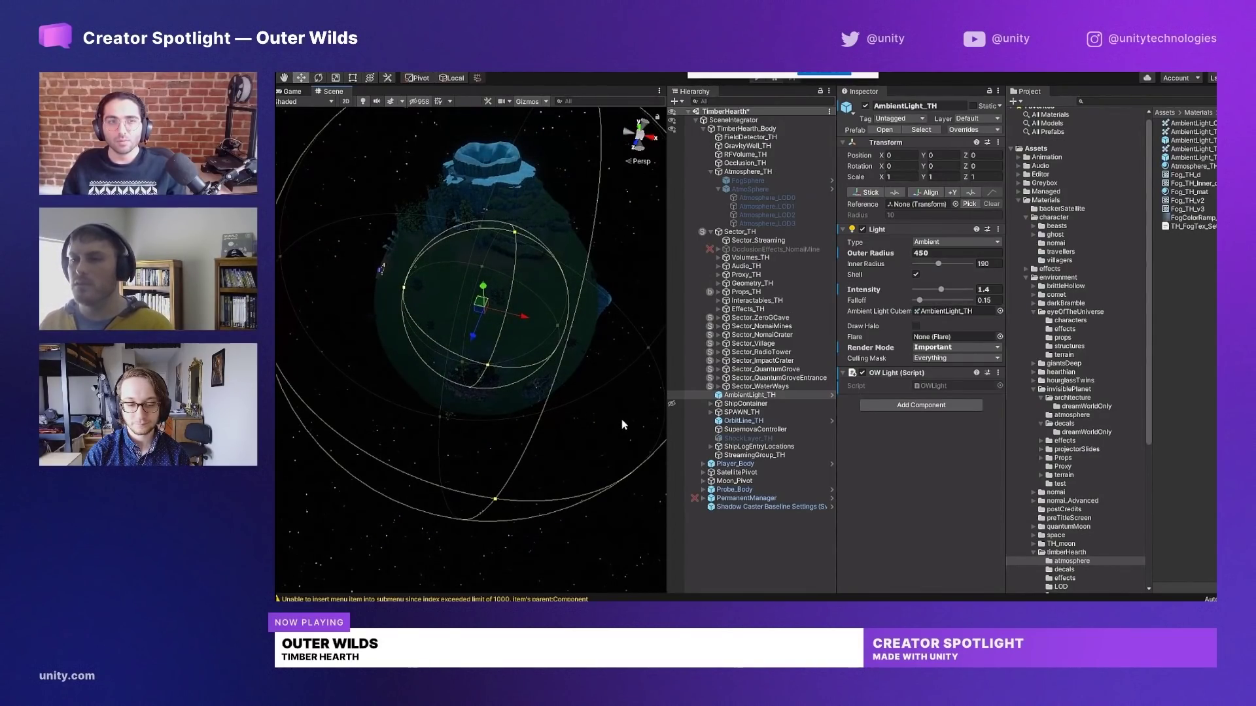
- Raise AmbientLight_TH's intensity to 2.09 while viewing the planet's dark side
left_click_drag(605, 224, 542, 255)
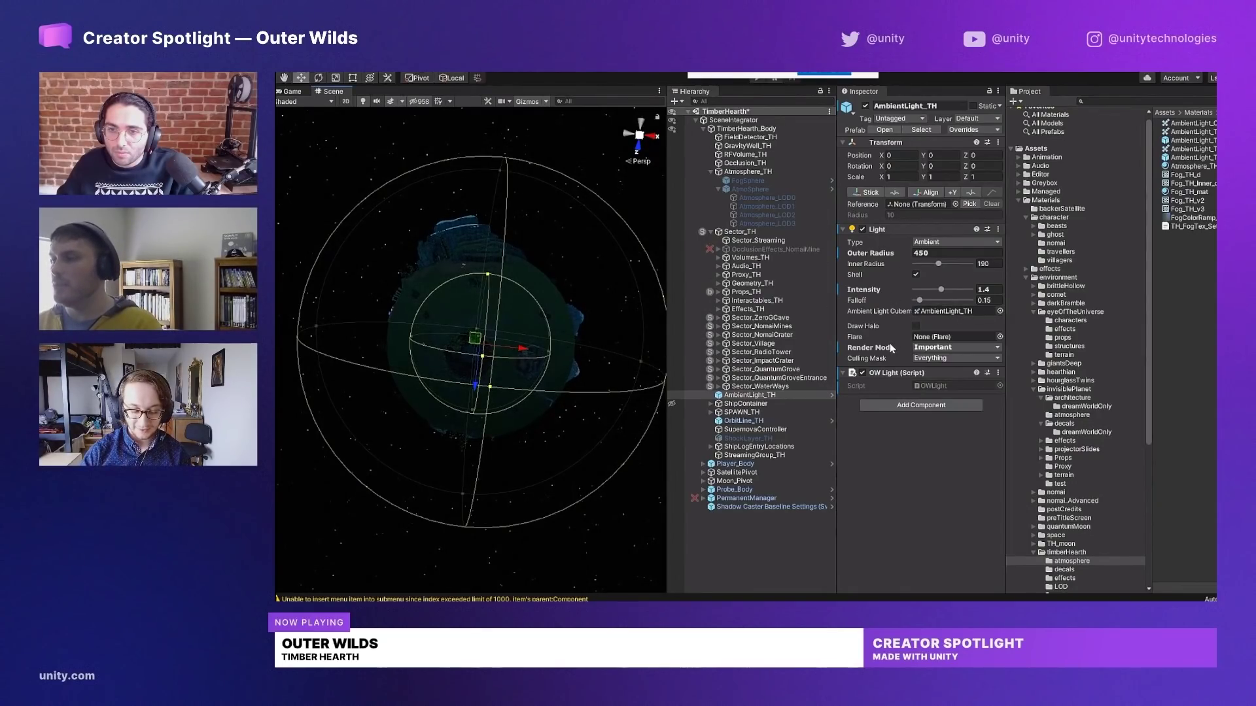
scroll(554, 269, "up", 4)
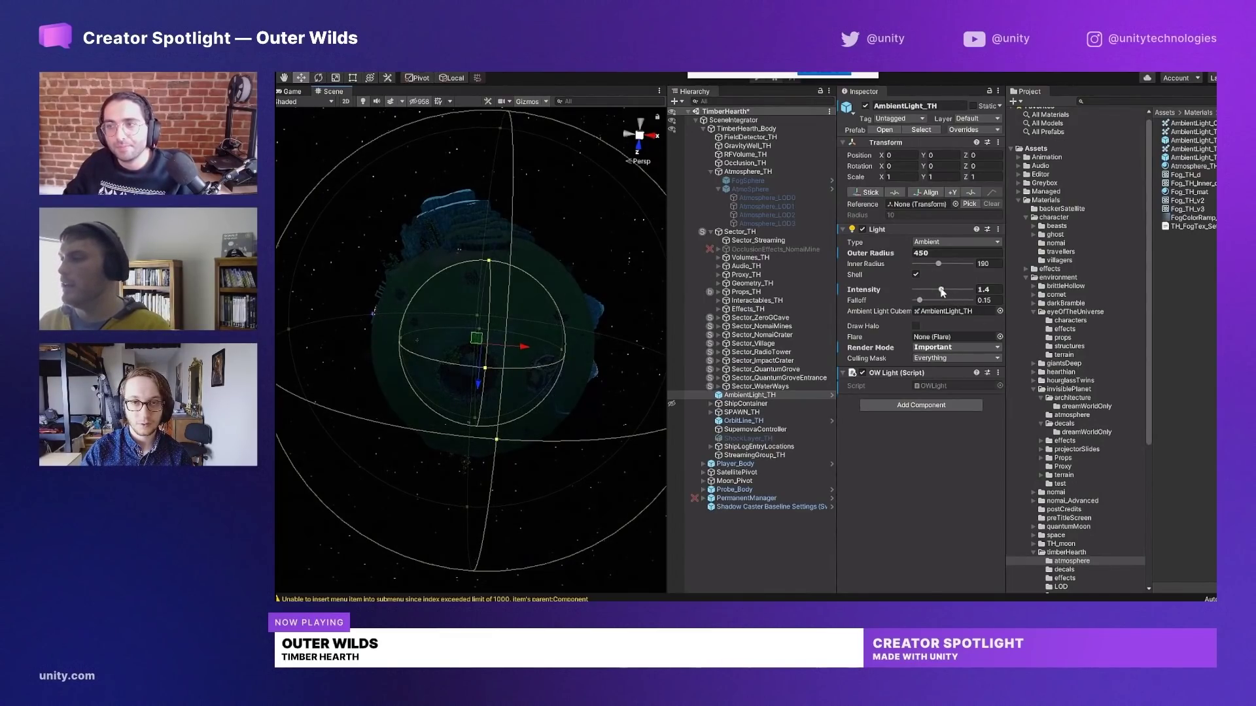
left_click_drag(942, 293, 956, 294)
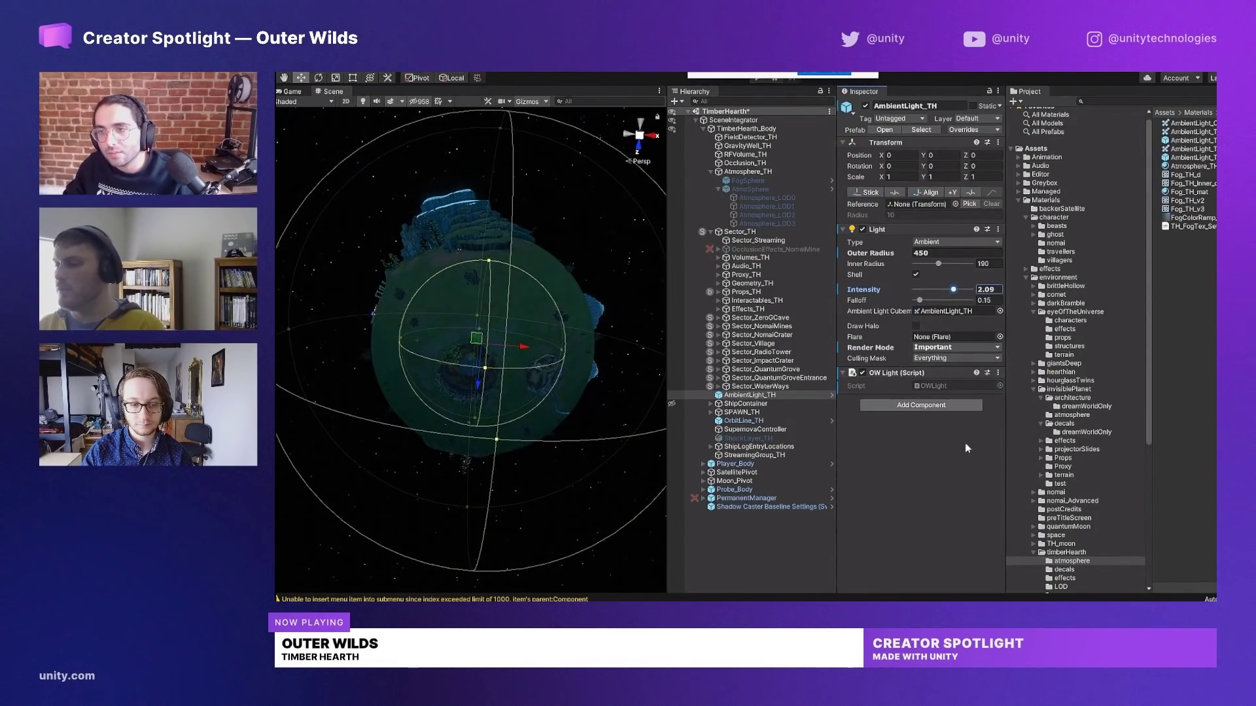
- Inspect the AmbientLight_TH cubemap's preview from another angle and open AmbientLight_TH.png in Photoshop
left_click(1200, 132)
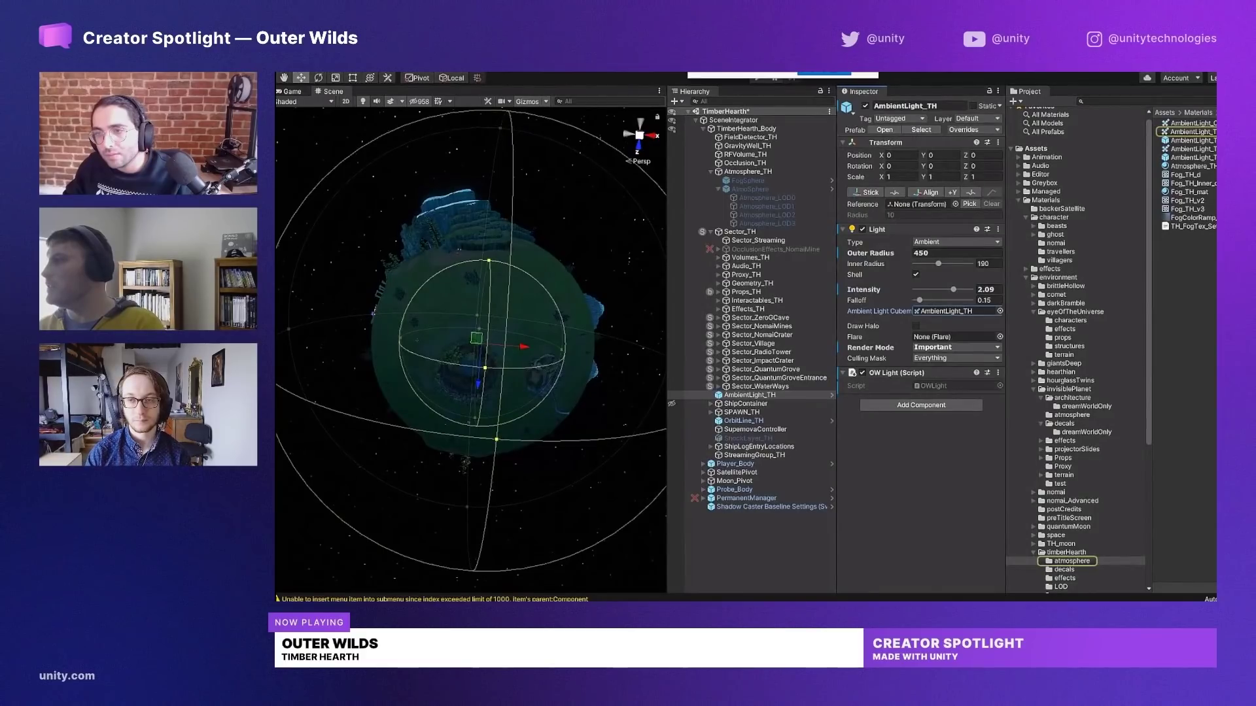
left_click_drag(960, 431, 850, 437)
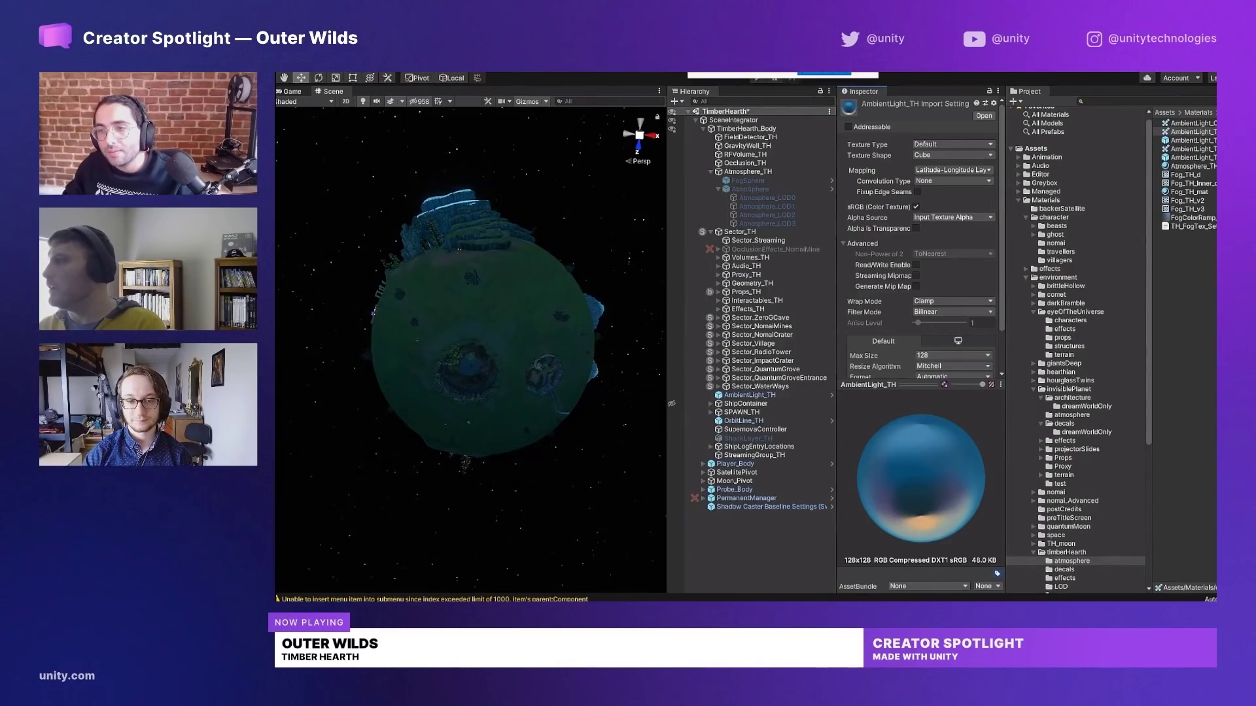
right_click(1205, 135)
left_click(1205, 150)
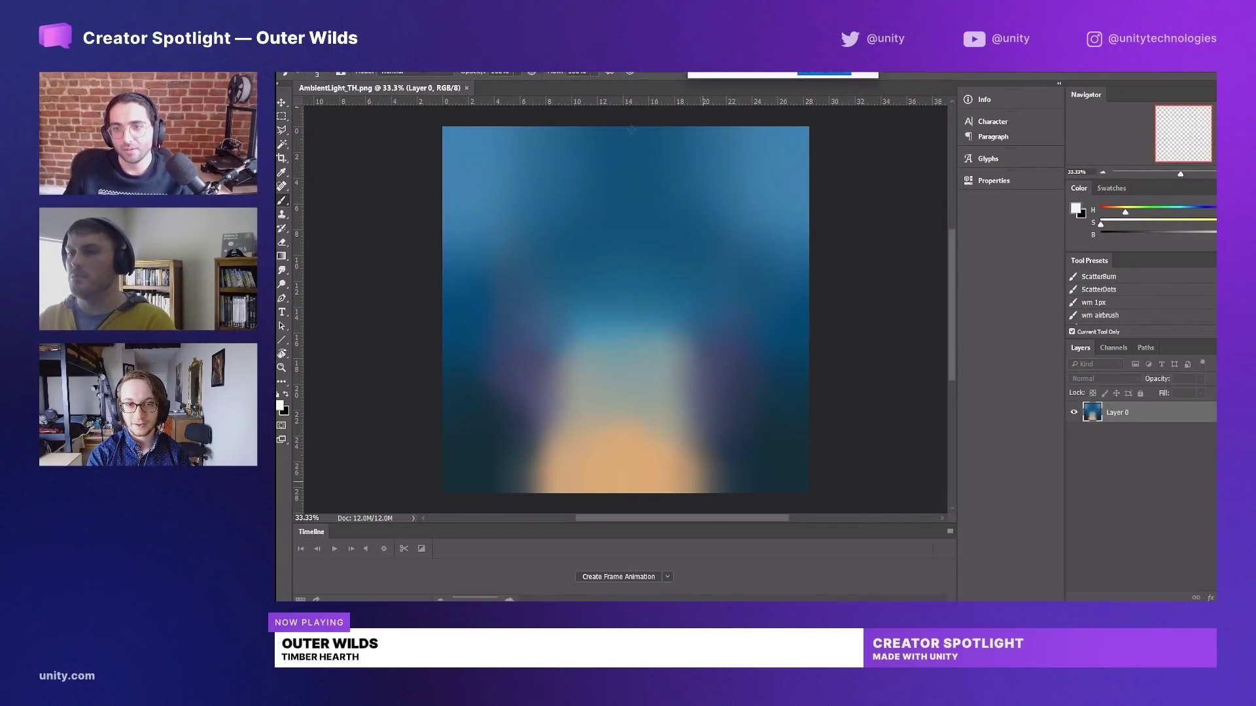
- Add a new layer and paint light yellow arrows over the gradient, one pointing down near its top and one pointing up near its bottom
key("ctrl+shift+alt+n")
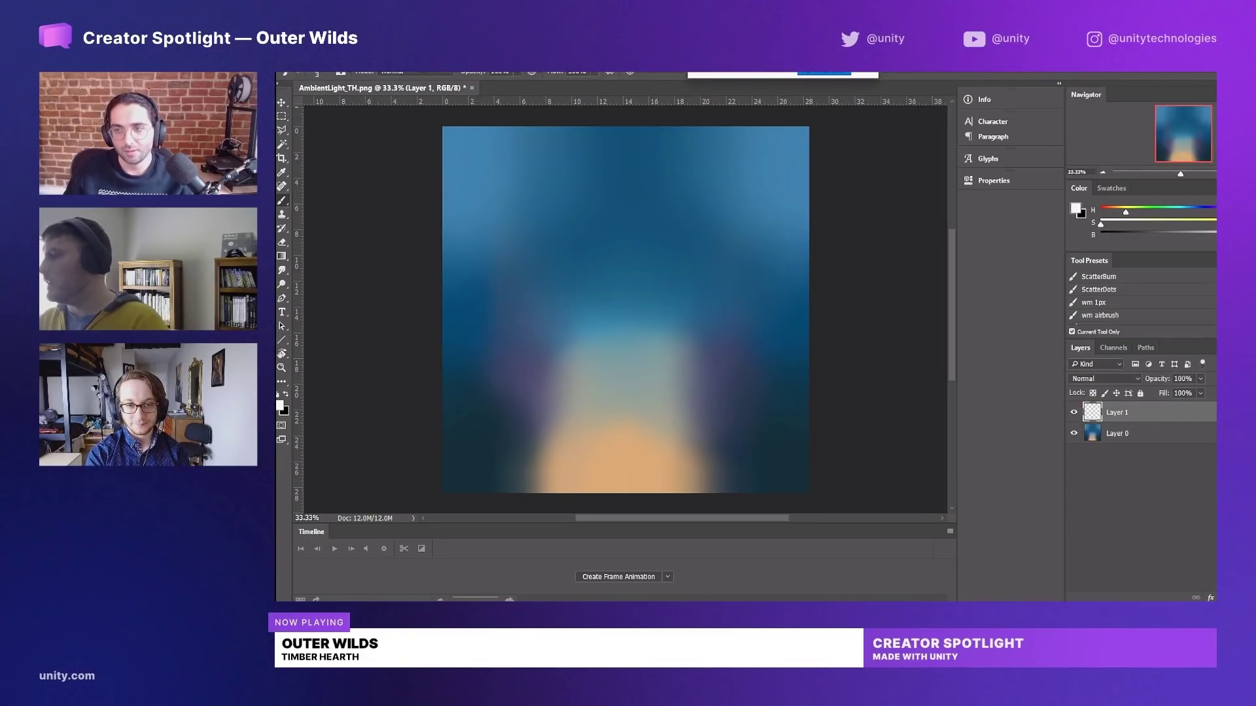
left_click(1174, 223)
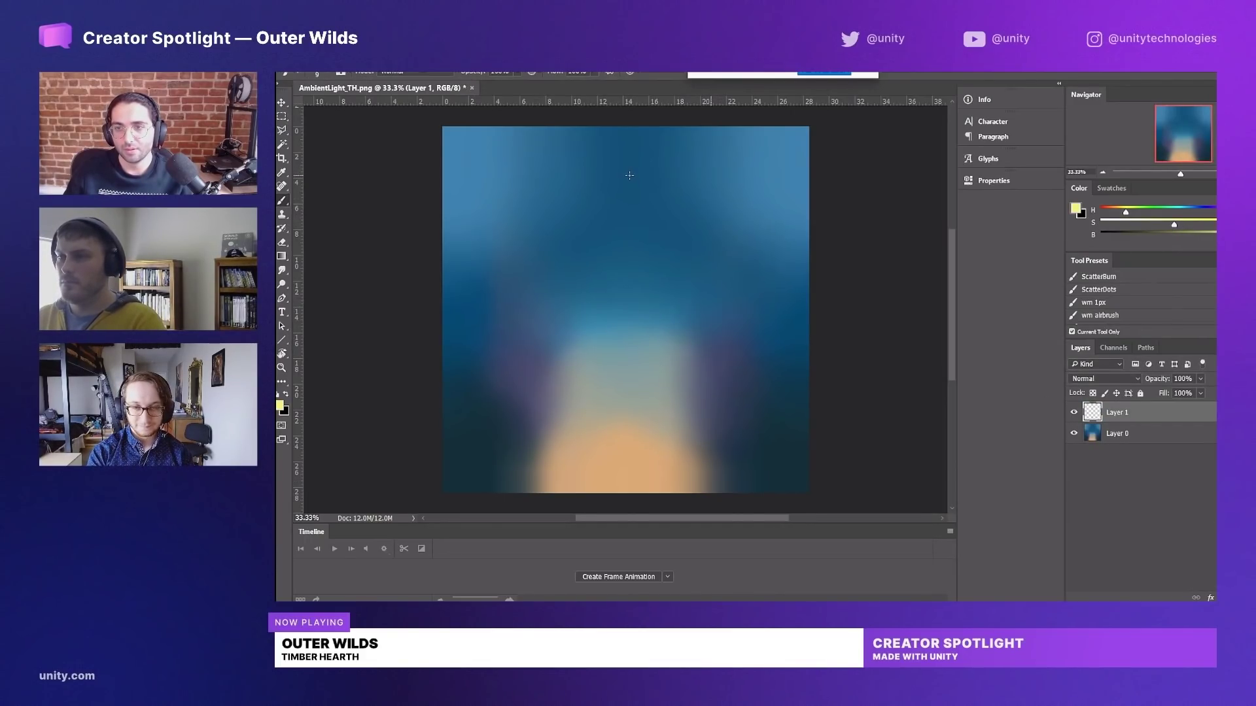
left_click_drag(638, 209, 633, 199)
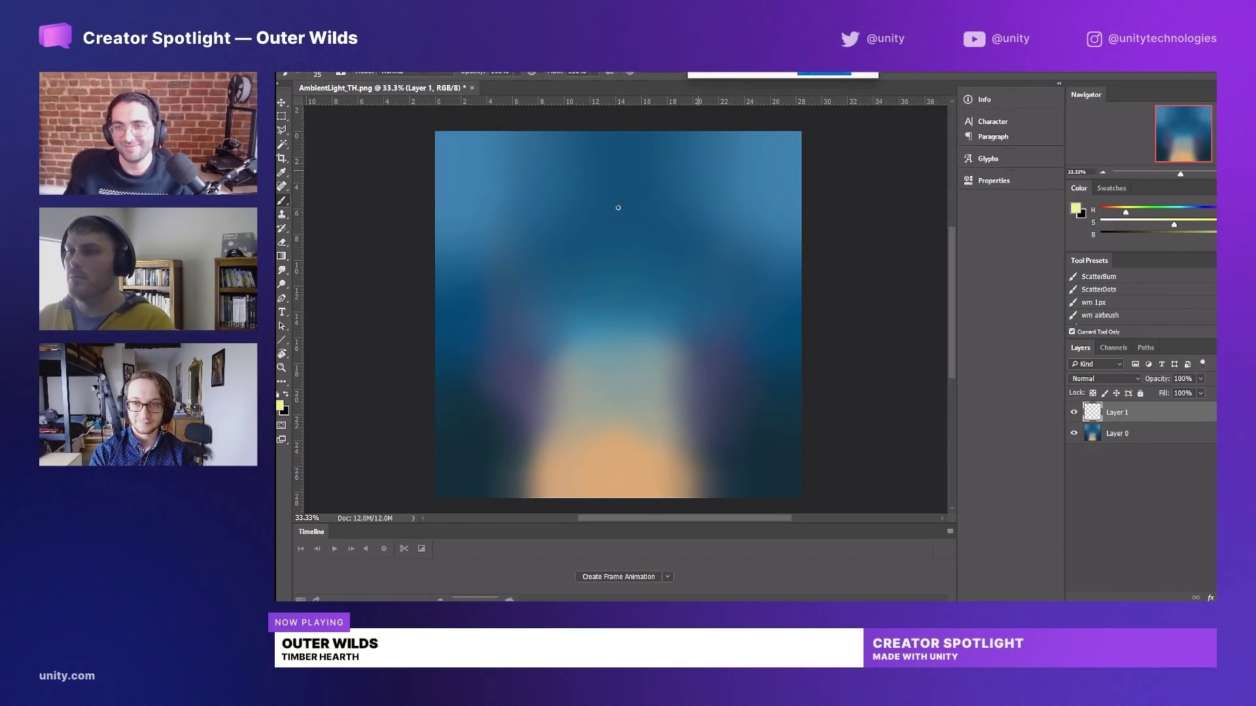
mouse_move(615, 152)
left_mouse_down()
mouse_move(617, 211)
mouse_move(632, 195)
mouse_move(616, 215)
left_mouse_up()
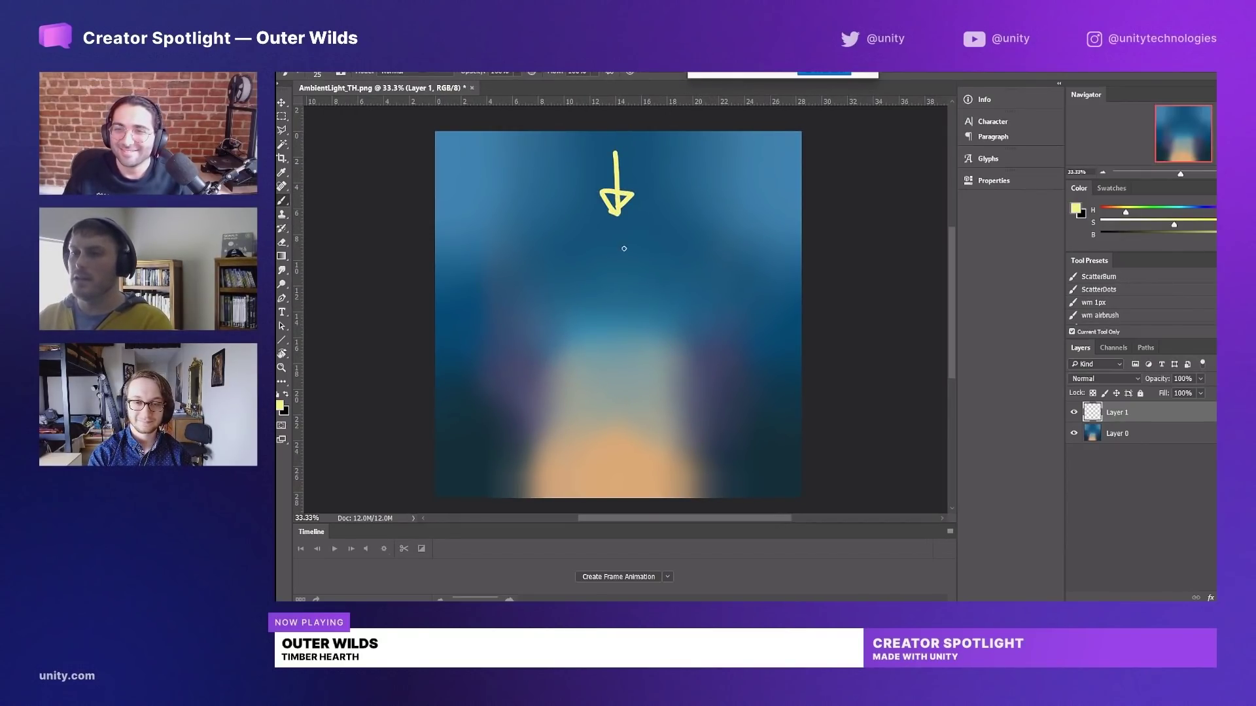
left_click_drag(617, 471, 619, 400)
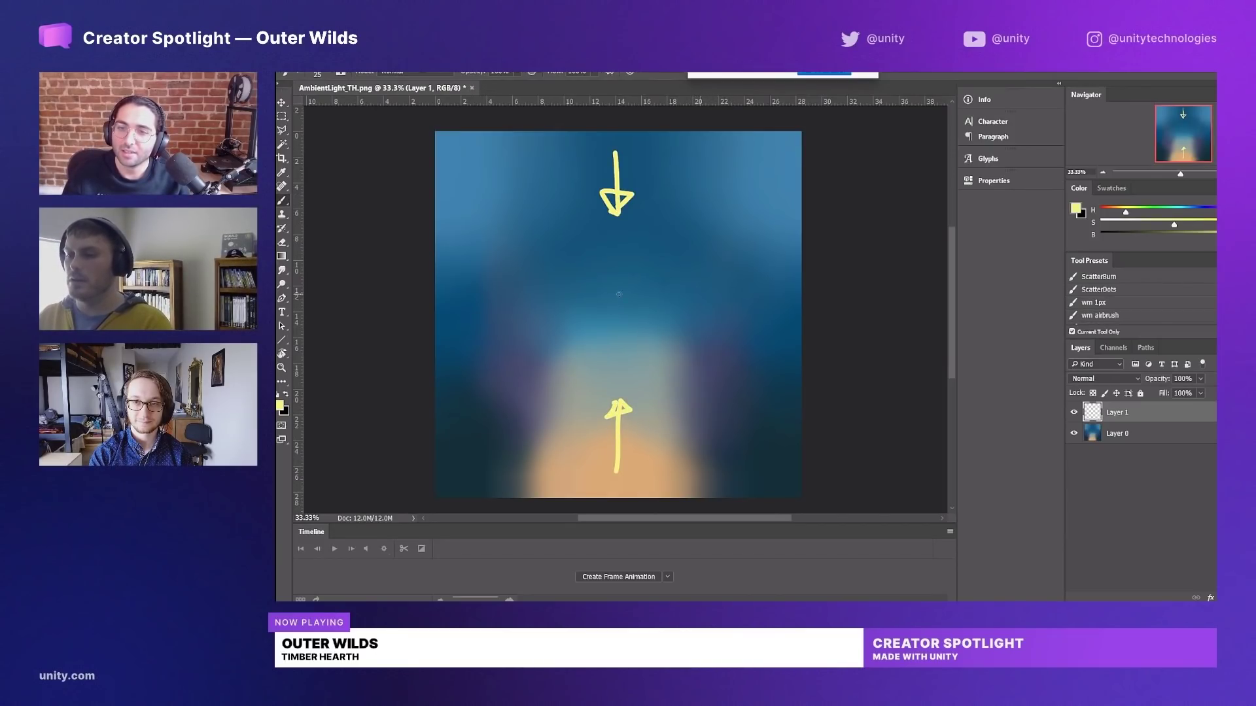
left_click_drag(616, 286, 625, 315)
key("ctrl+z")
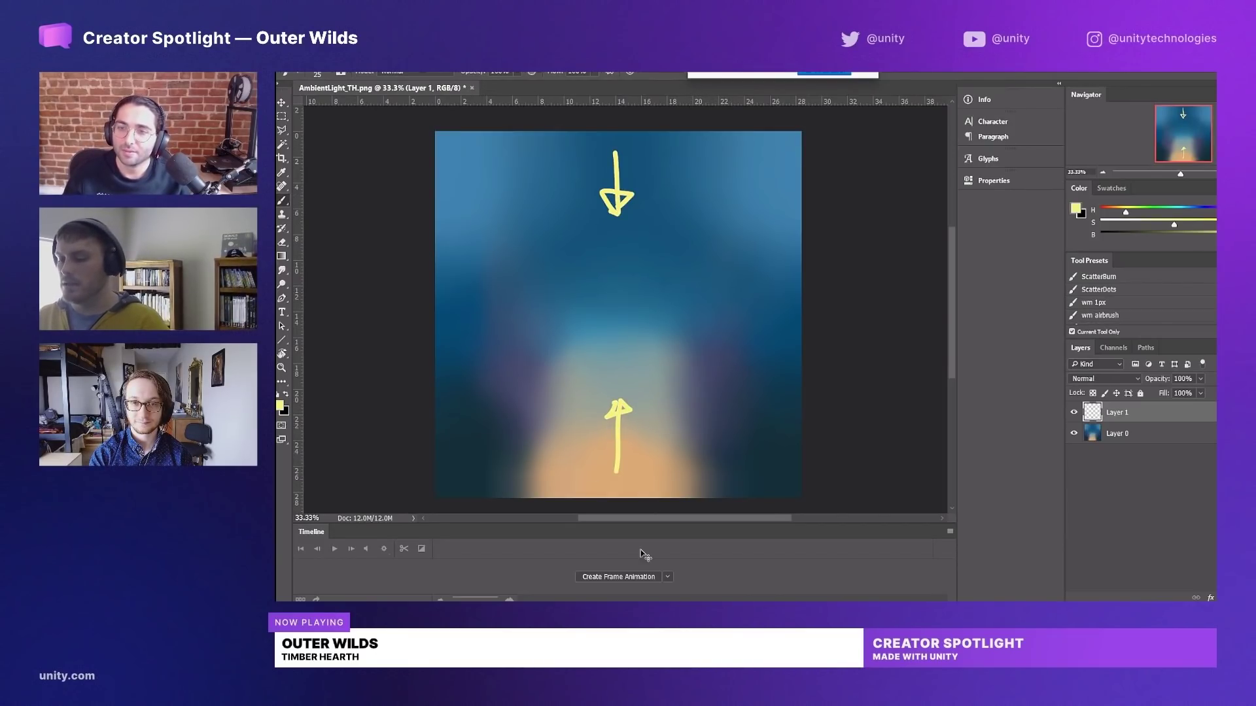
- Switch back to Unity and compare the ambient light on the planet's surface with the annotated gradient in Photoshop
key("alt+Tab")
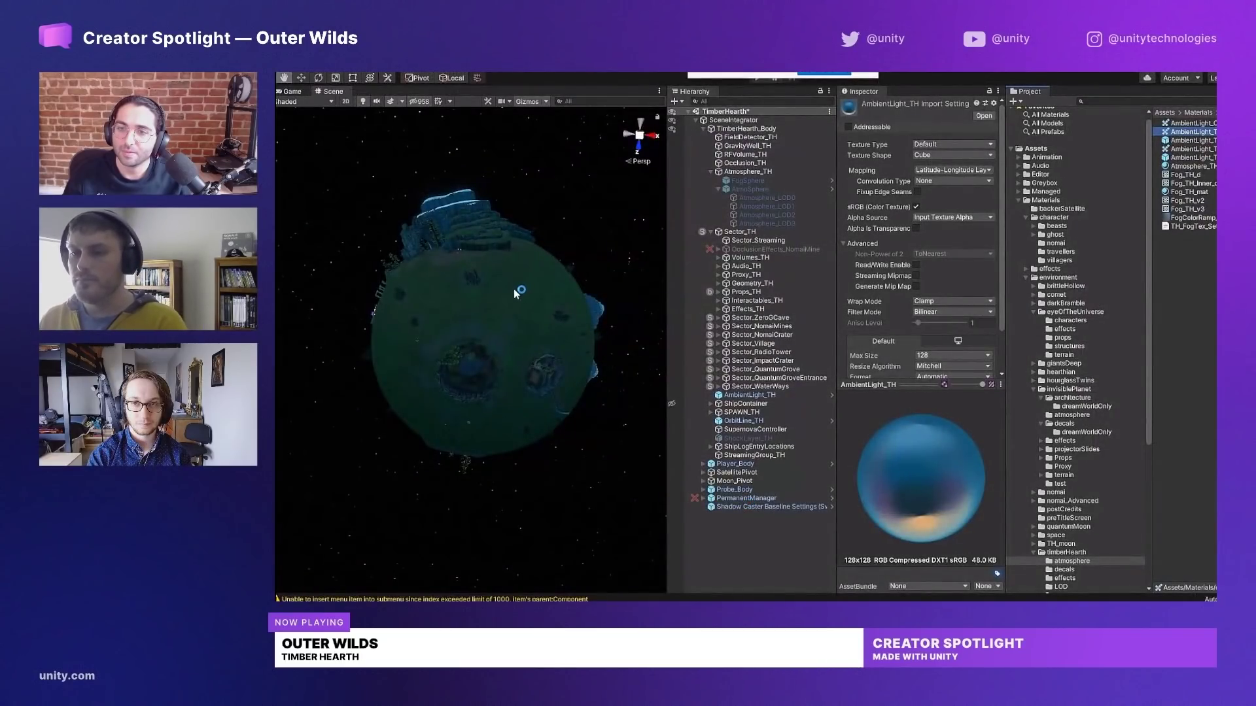
left_click_drag(513, 293, 543, 276)
key("alt+Tab")
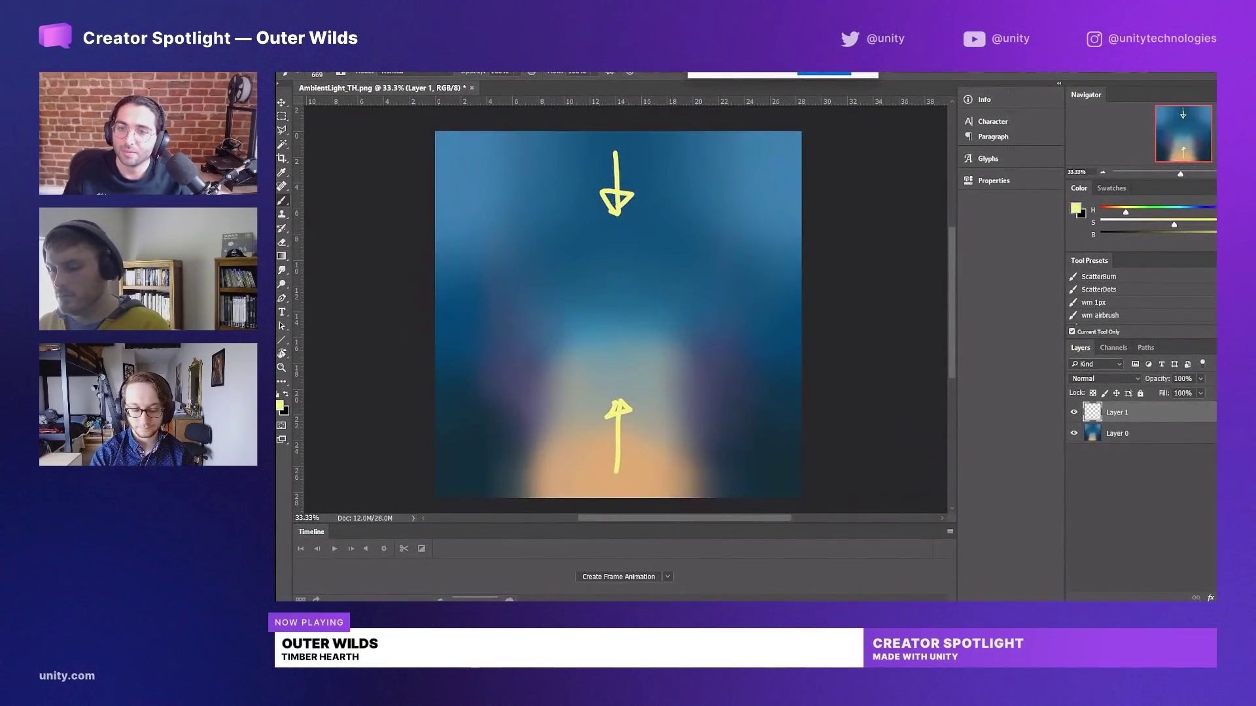
key("alt+Tab")
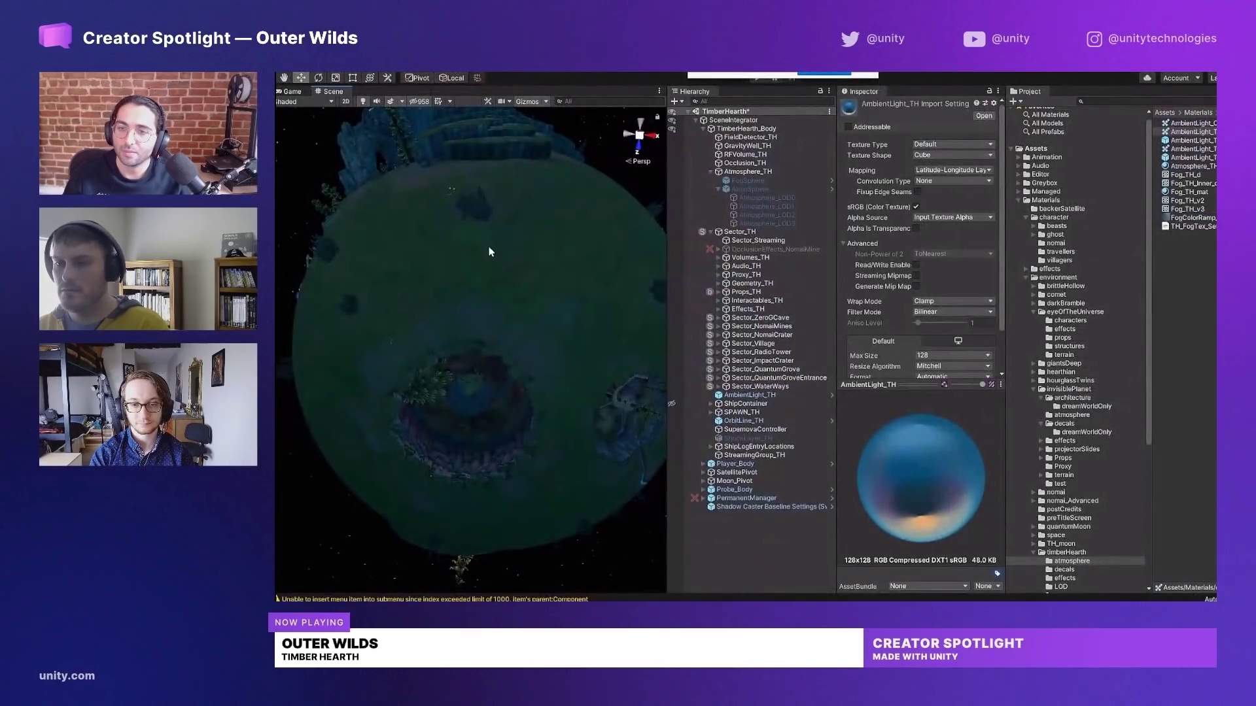
left_click_drag(543, 354, 625, 295)
mouse_move(543, 273)
left_mouse_down()
mouse_move(567, 318)
mouse_move(552, 251)
mouse_move(555, 281)
mouse_move(521, 255)
mouse_move(536, 294)
left_mouse_up()
- Create a 3D sphere, place it just above the planet's surface at about X 66.3, Y -234, Z -57.6, and frame it
right_click(731, 542)
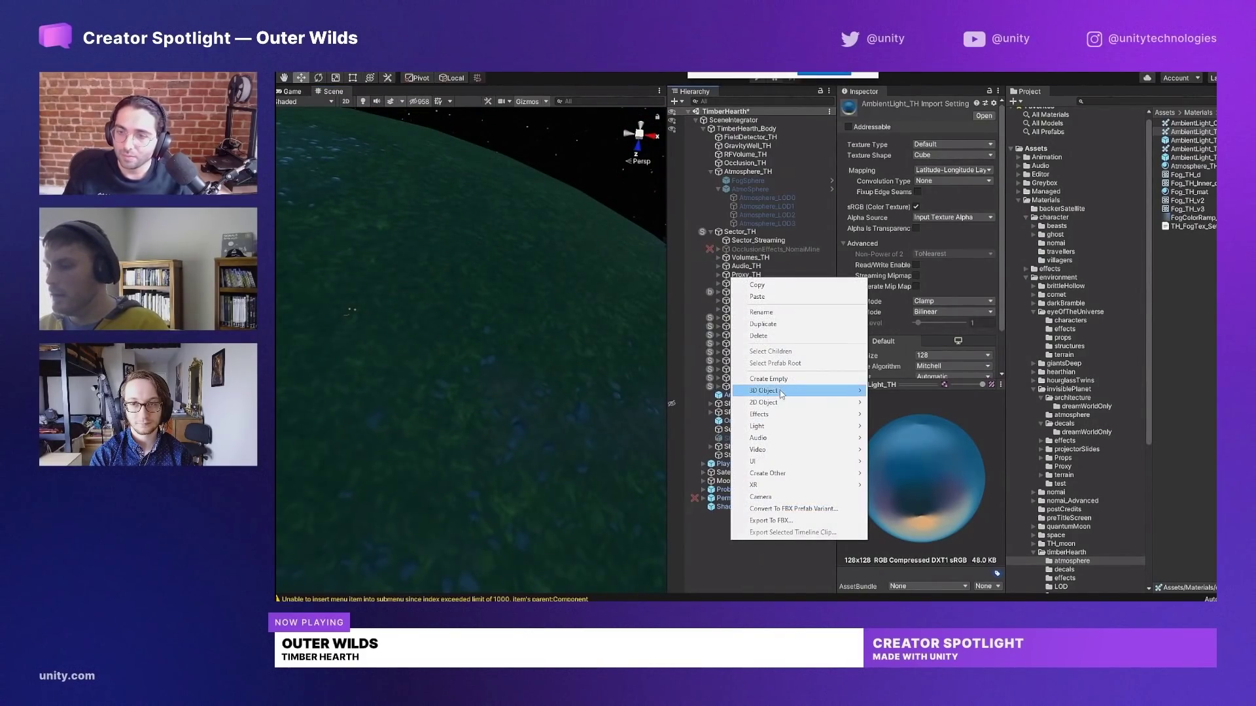
mouse_move(783, 392)
left_click(916, 404)
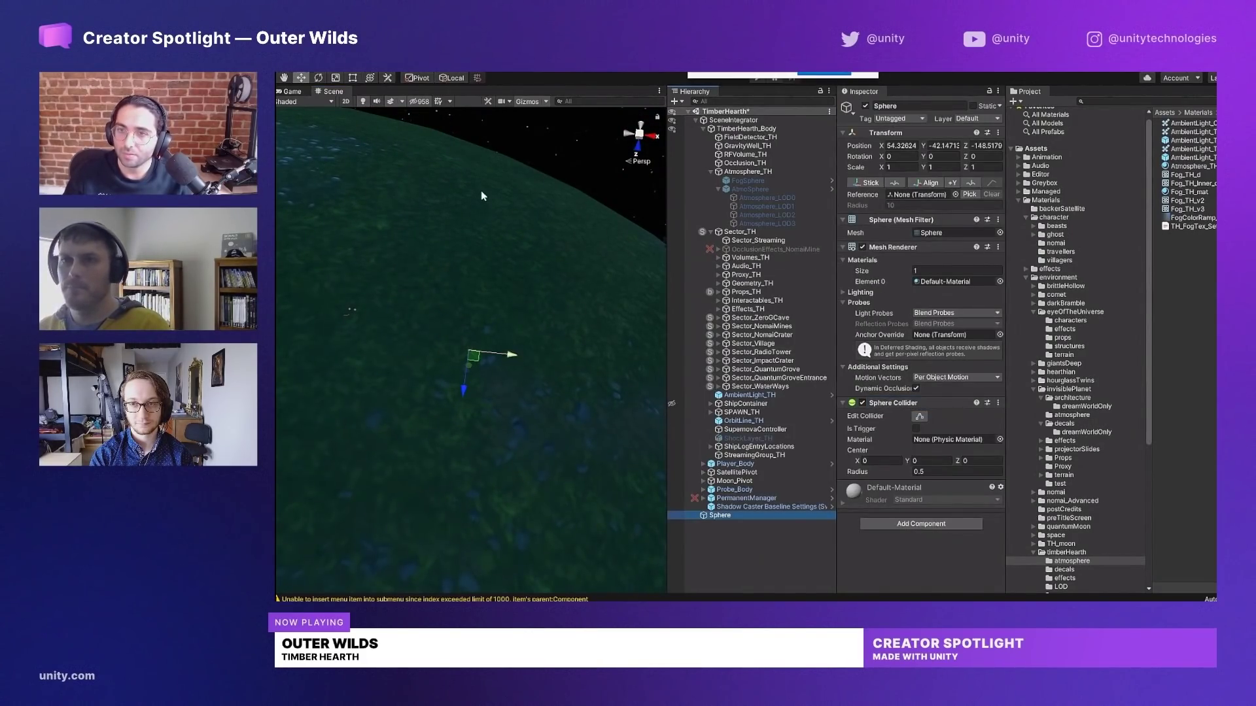
right_click(333, 310)
left_click(378, 328)
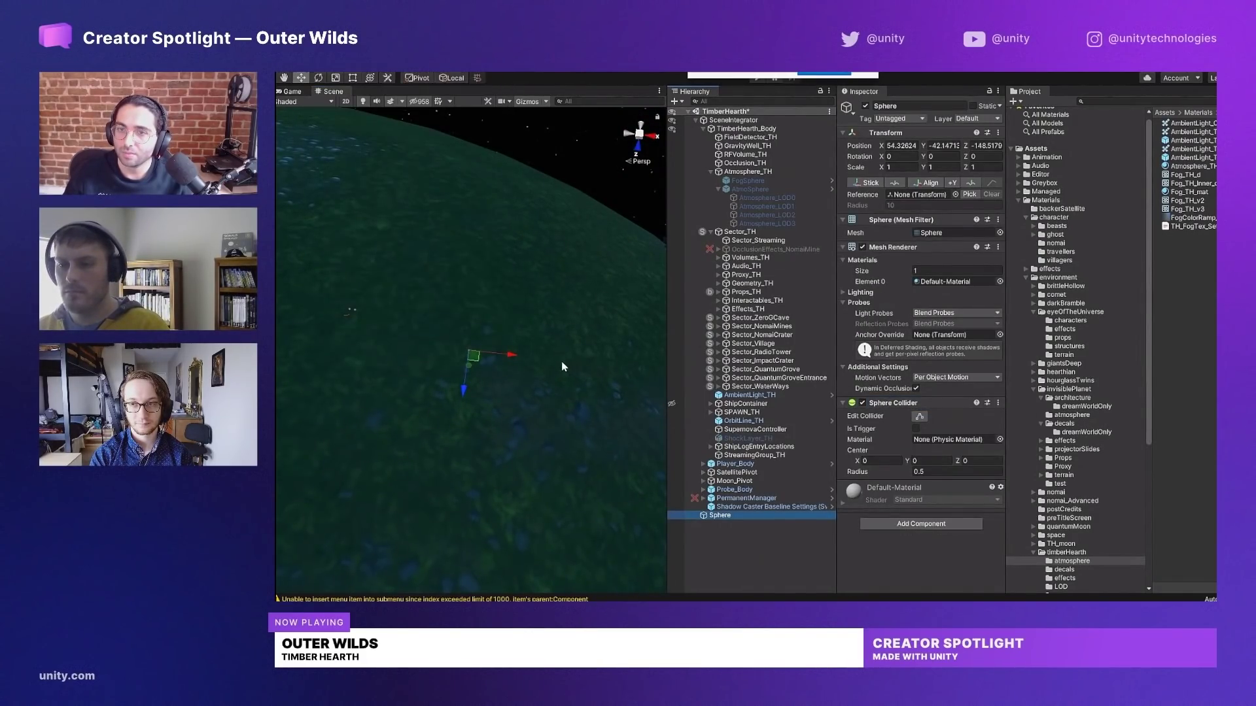
left_click_drag(482, 351, 492, 344)
key("f")
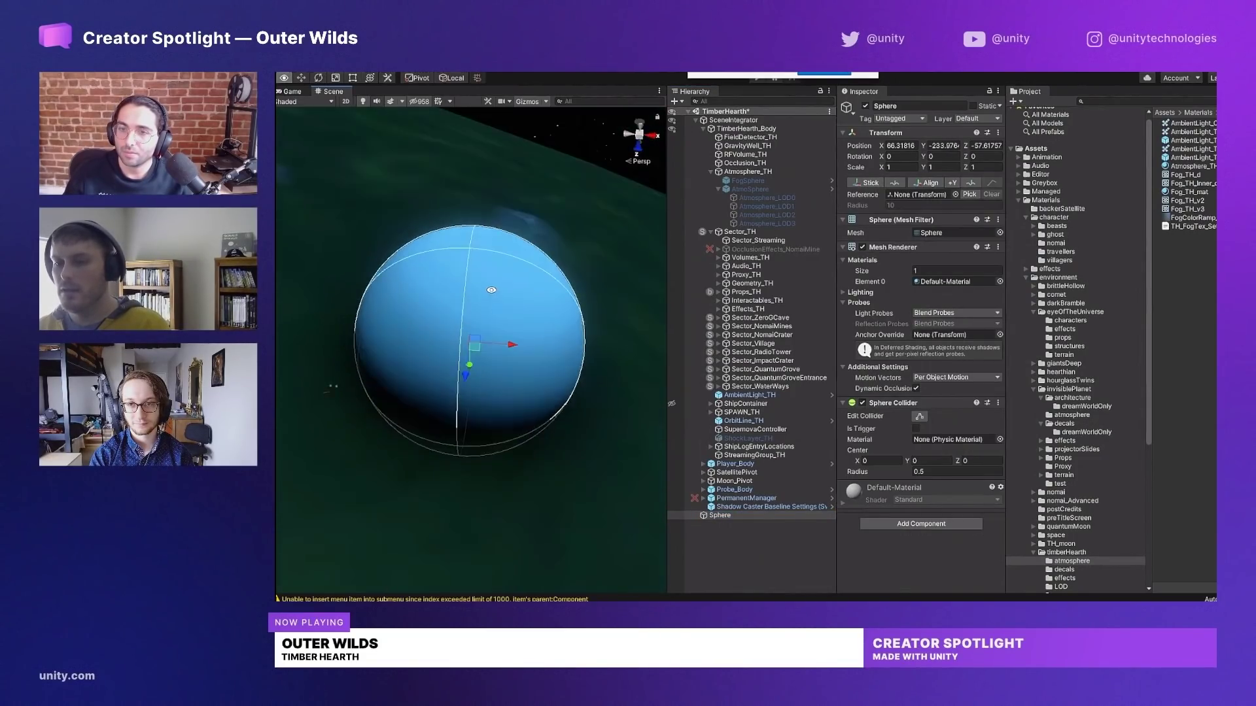
- Move the sphere to about Y -235.2 and rotate it to about X 7.5, Y 356, Z 10.4
left_click_drag(492, 288, 440, 255)
scroll(451, 294, "down", 3)
left_click_drag(469, 369, 695, 284)
scroll(500, 249, "down", 5)
key("e")
scroll(476, 262, "up", 3)
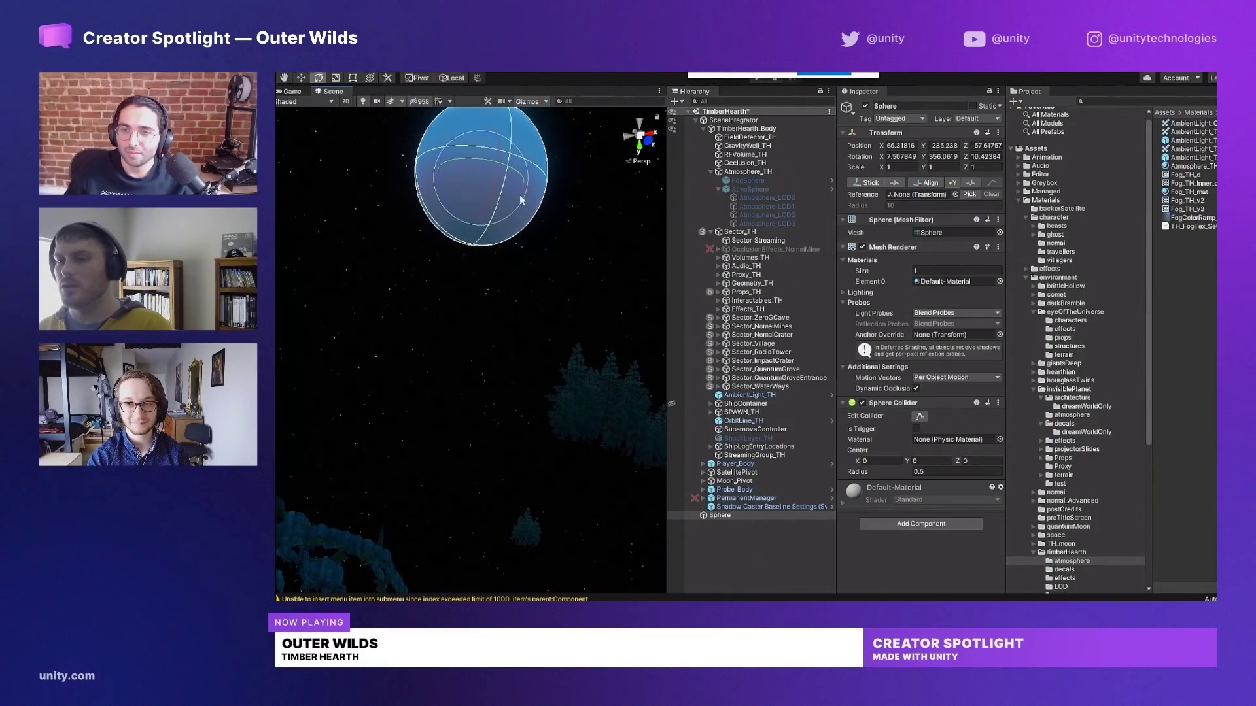
- Examine the ambient light's shading on the test sphere from several angles, close up and from farther above the surface
left_click_drag(520, 196, 531, 404)
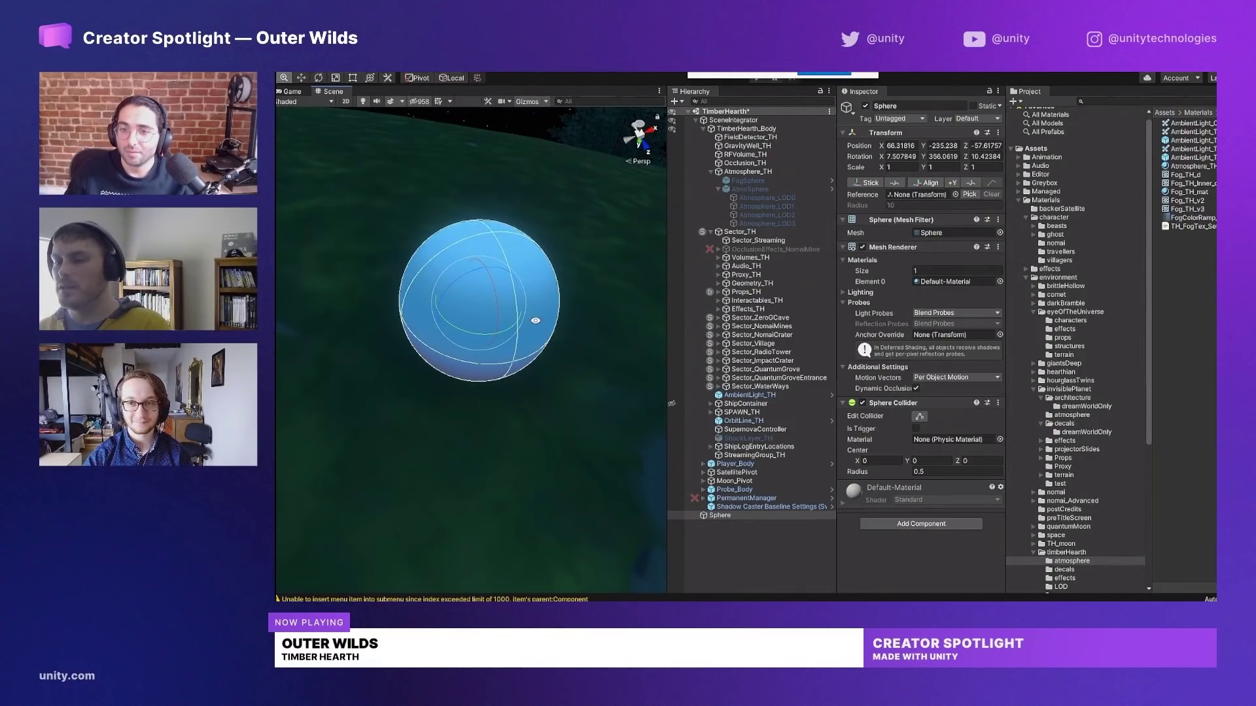
scroll(550, 311, "down", 4)
left_click_drag(560, 303, 419, 157)
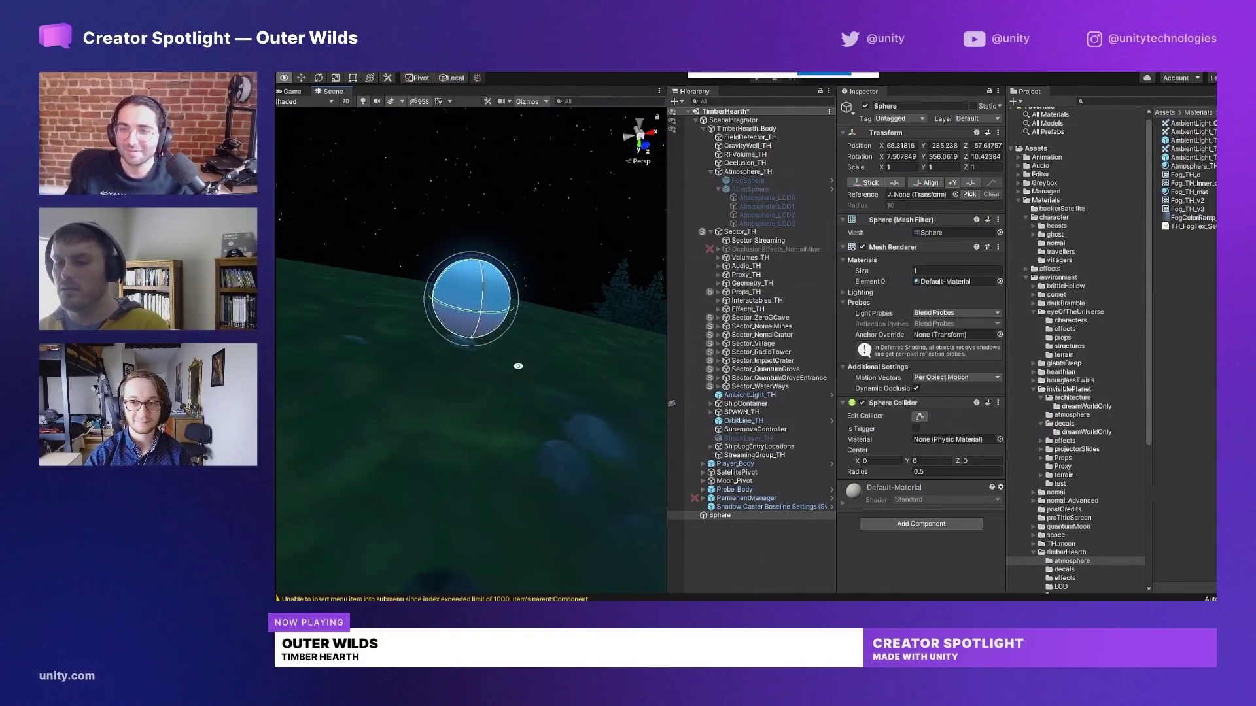
left_click_drag(516, 365, 547, 307)
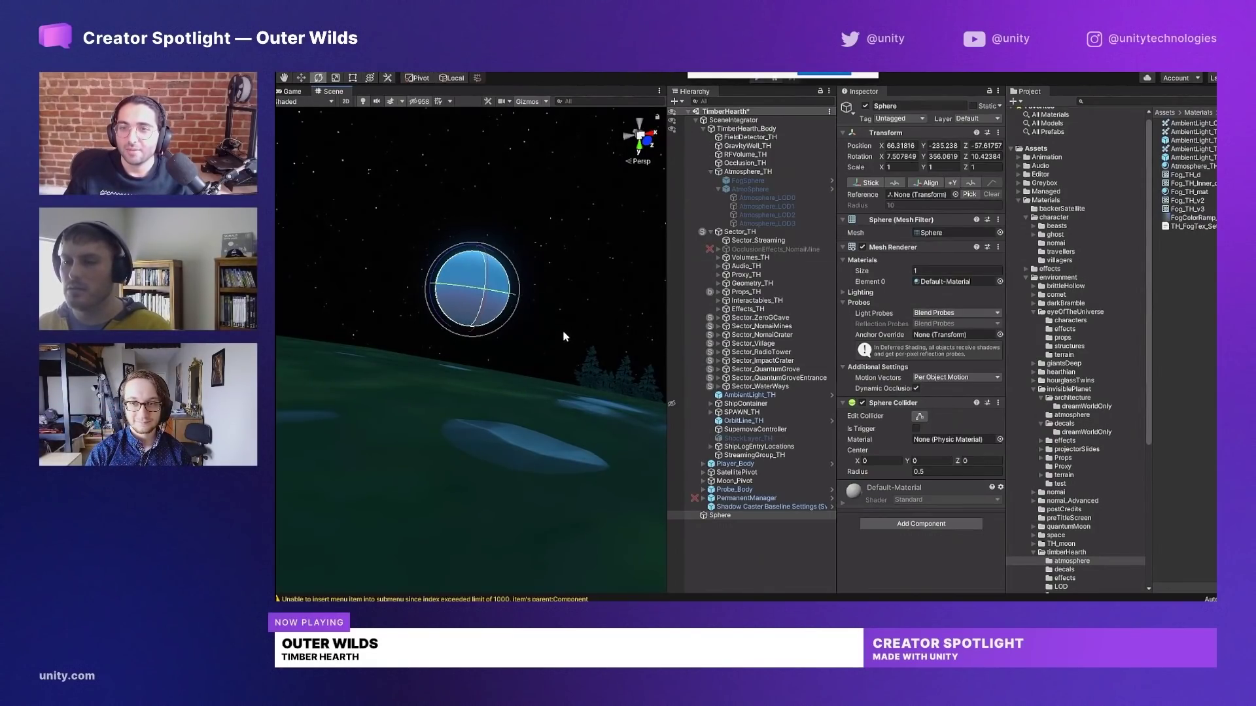
left_click_drag(567, 331, 551, 411)
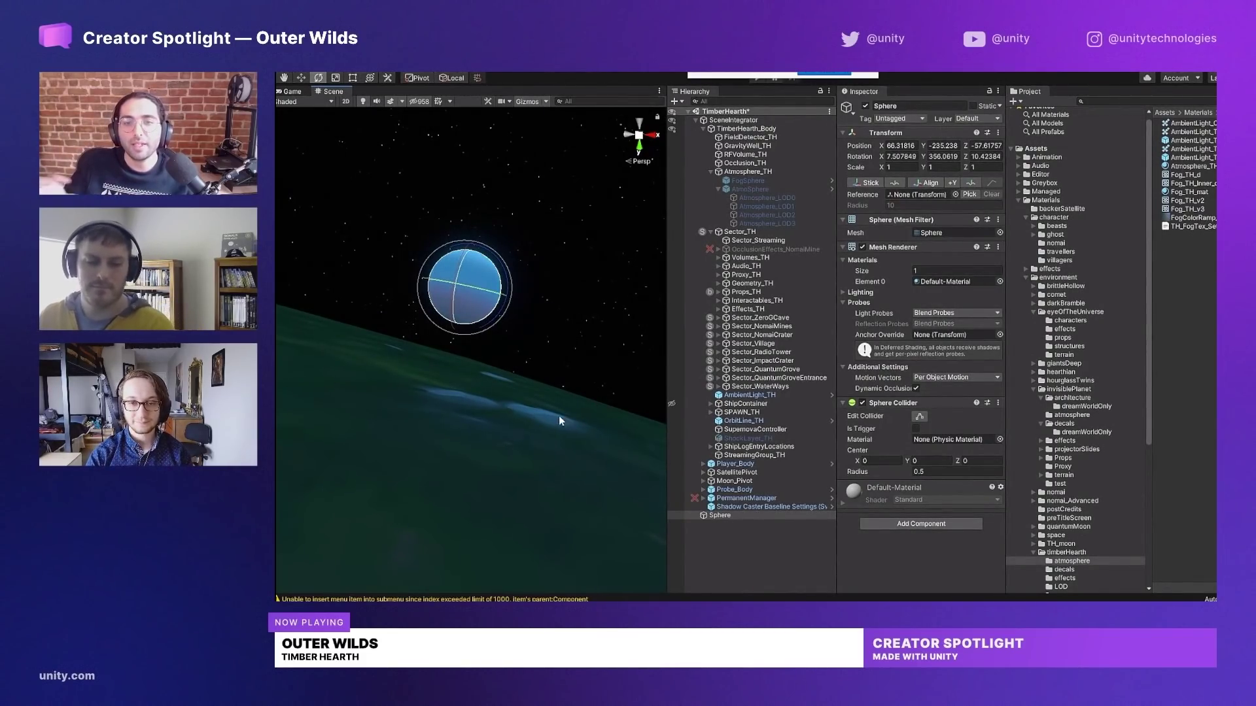
scroll(556, 281, "down", 3)
left_click_drag(538, 279, 522, 388)
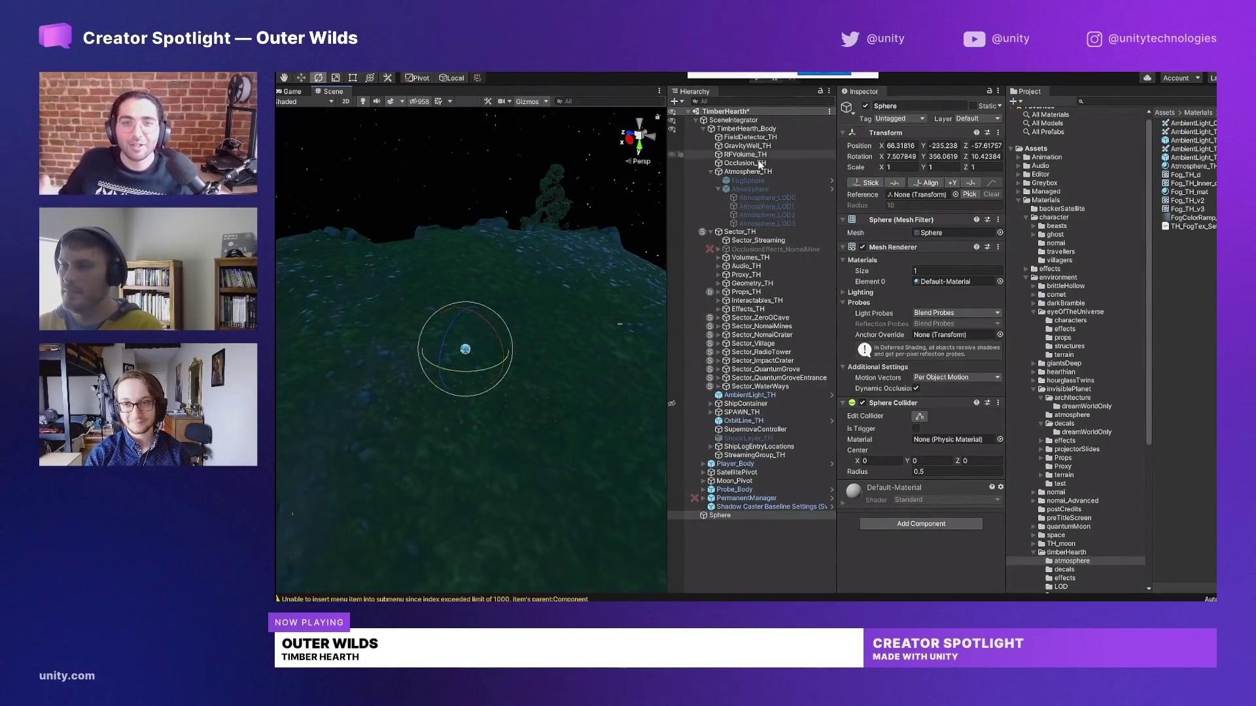
- Try AmbientLight_HT as the ambient light cubemap of AmbientLight_TH
left_click(758, 394)
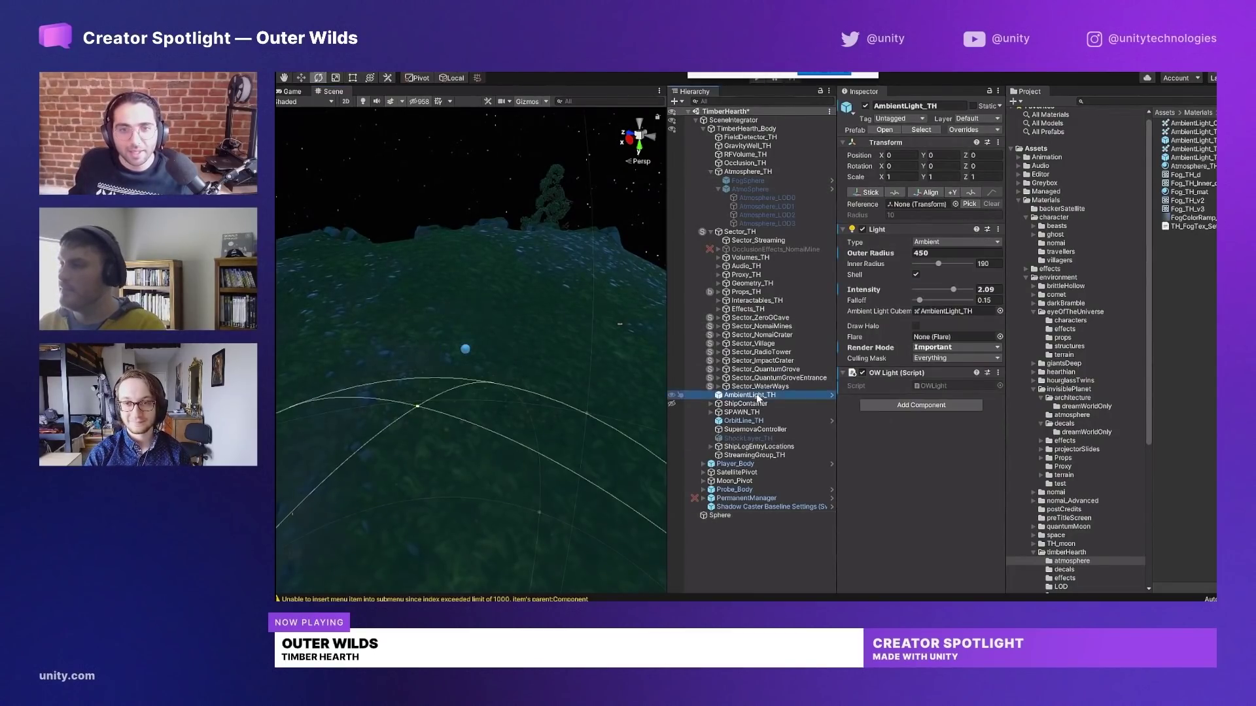
left_click(980, 311)
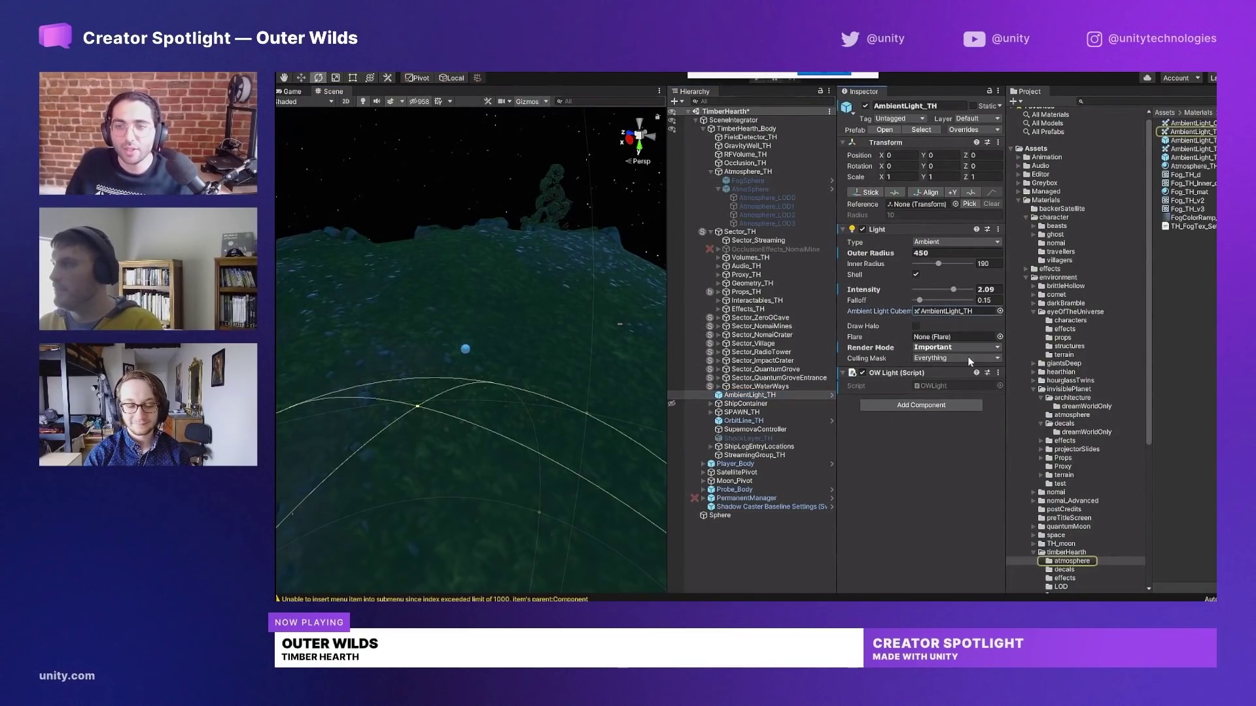
left_click(1000, 312)
type("ambien")
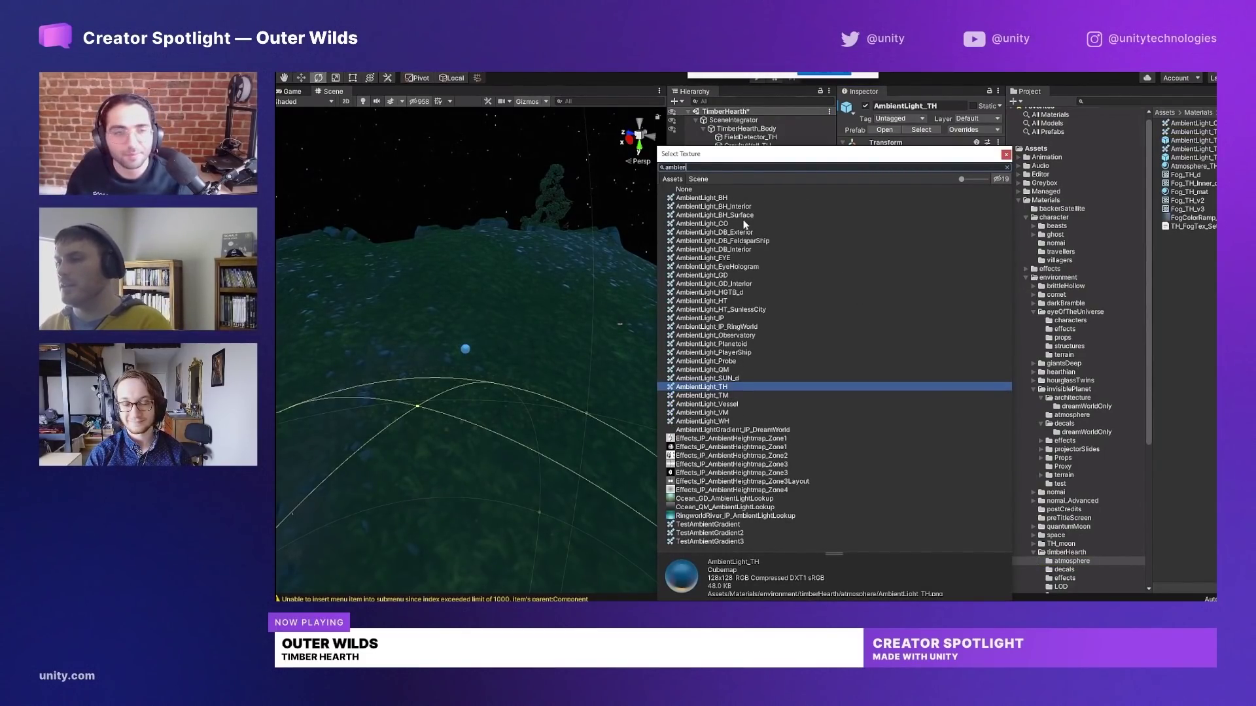
type("tligh")
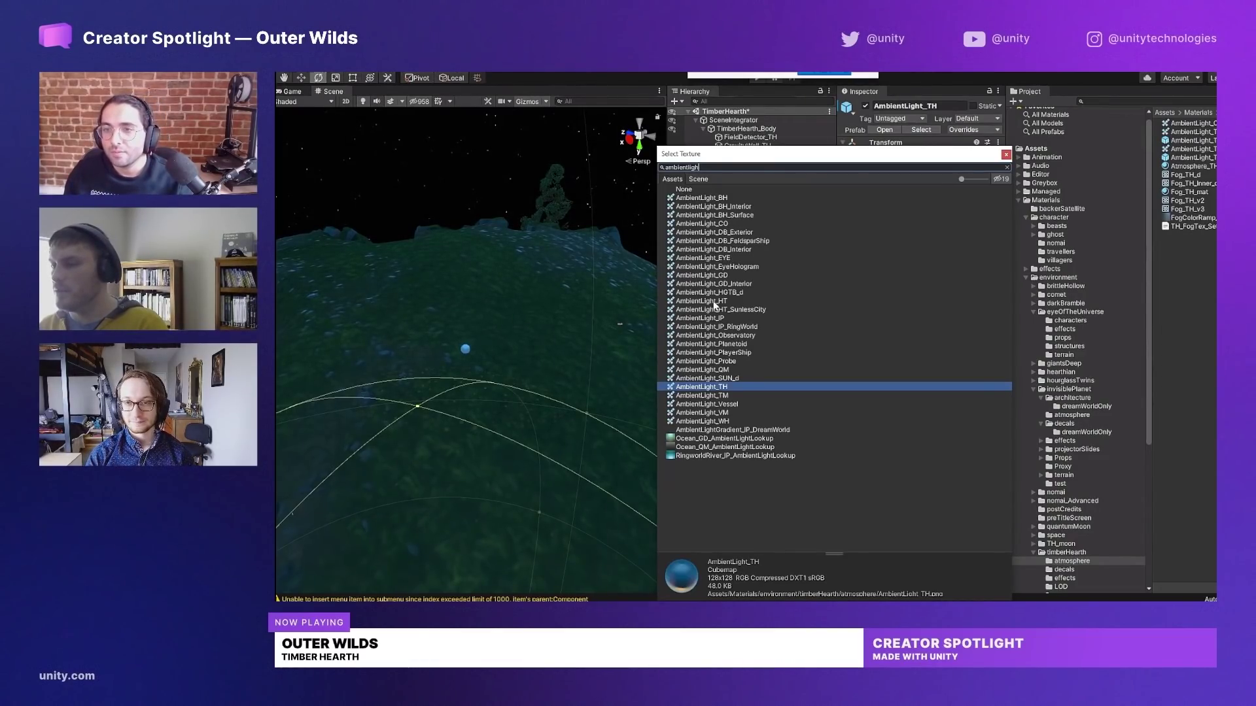
left_click(715, 303)
left_click(948, 73)
- Compare the terrain, crater and tall tree under the swapped and the original ambient light cubemap
left_click_drag(513, 350, 540, 308)
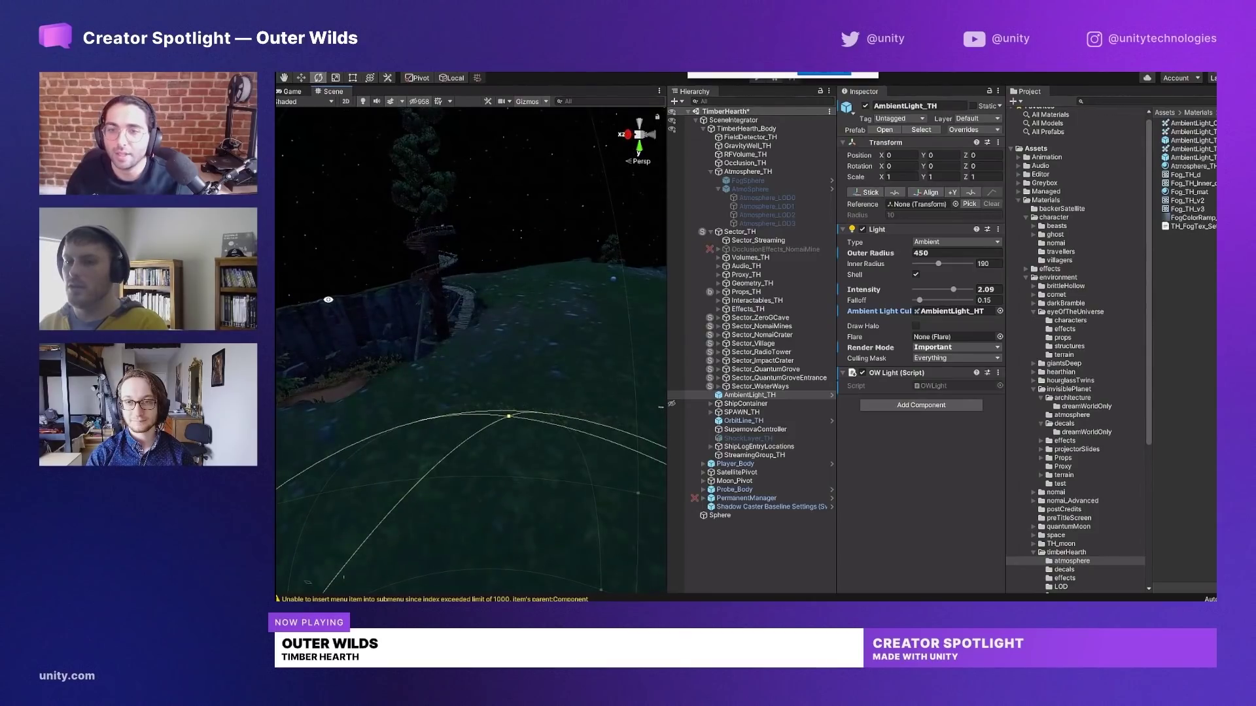
left_click_drag(553, 244, 424, 235)
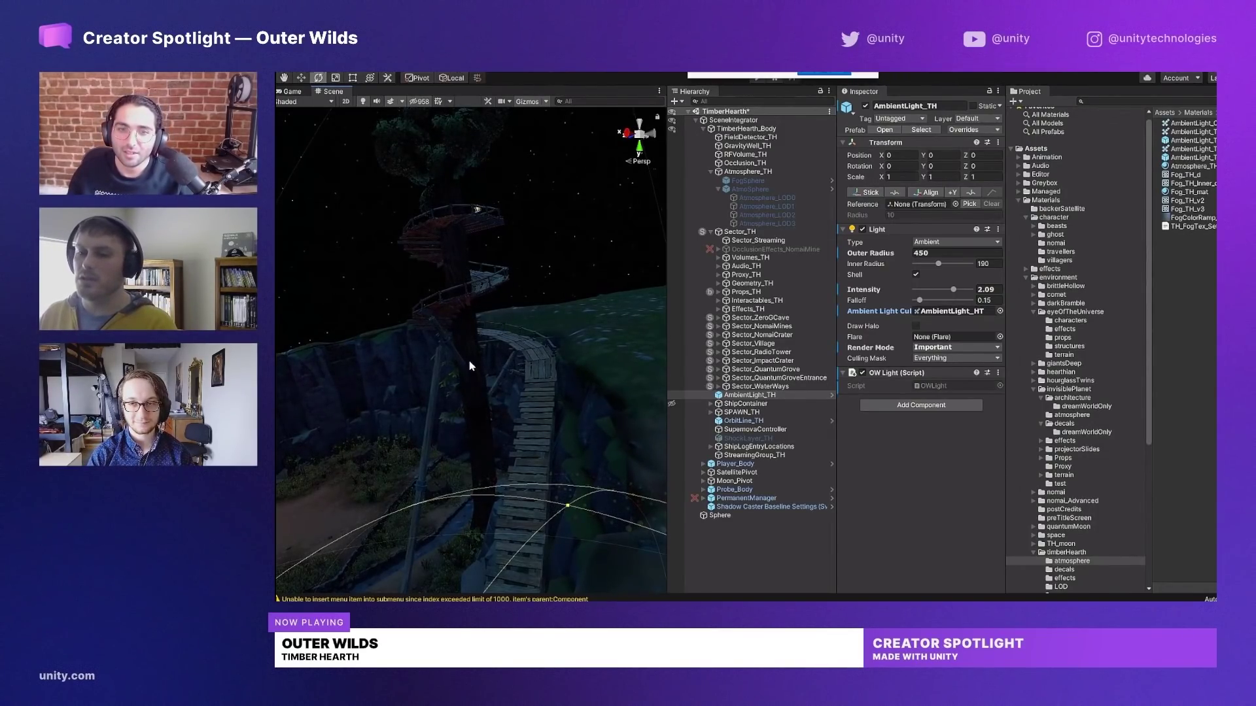
scroll(520, 303, "down", 3)
left_click_drag(520, 304, 540, 337)
left_click_drag(482, 499, 486, 406)
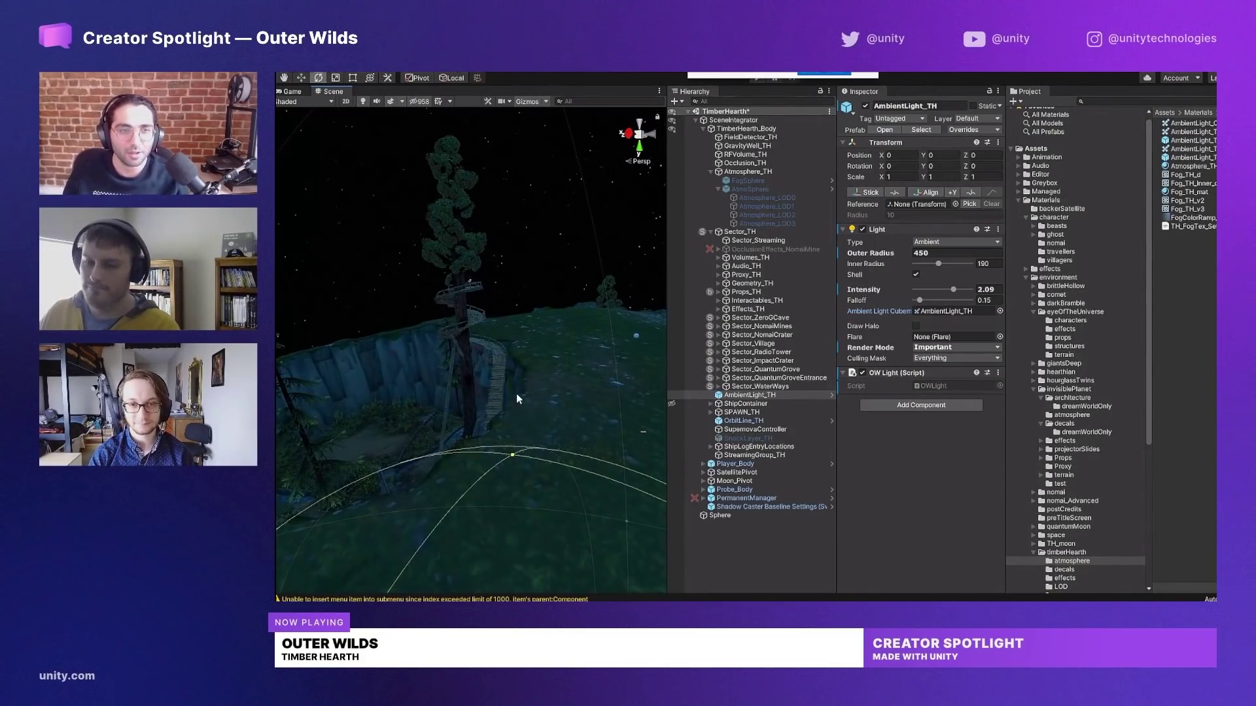
left_click_drag(513, 330, 520, 344)
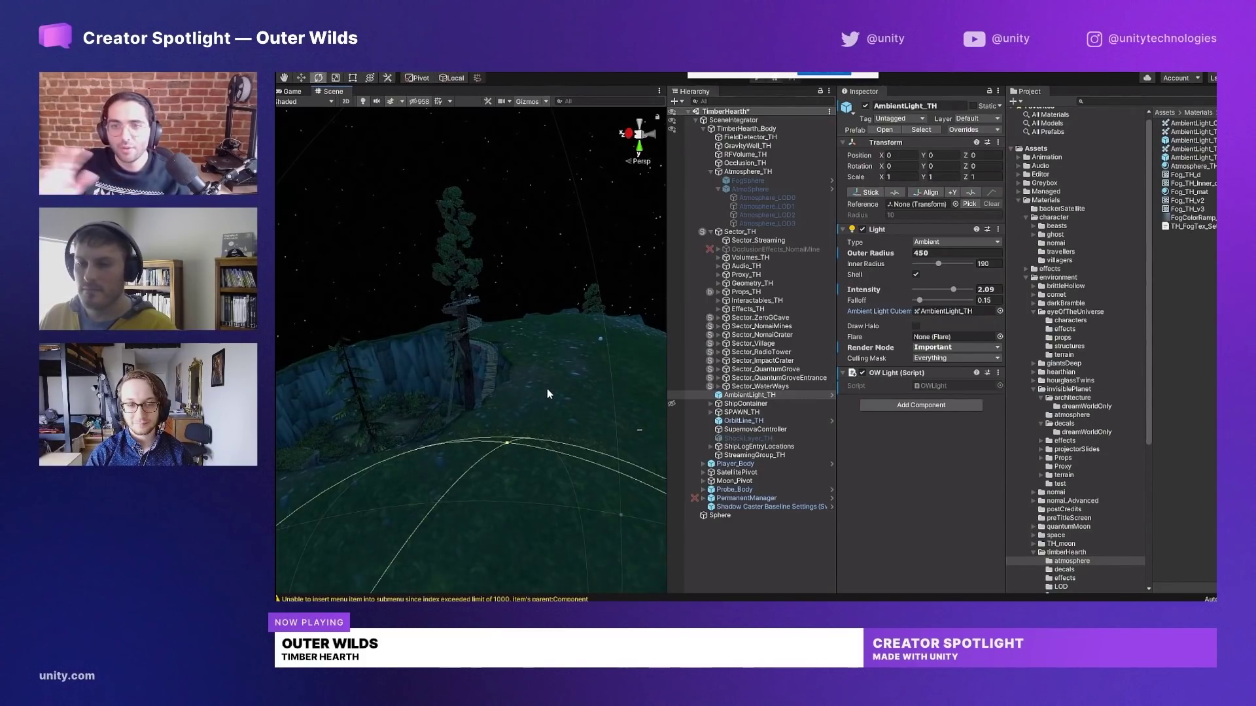
left_click_drag(546, 393, 540, 363)
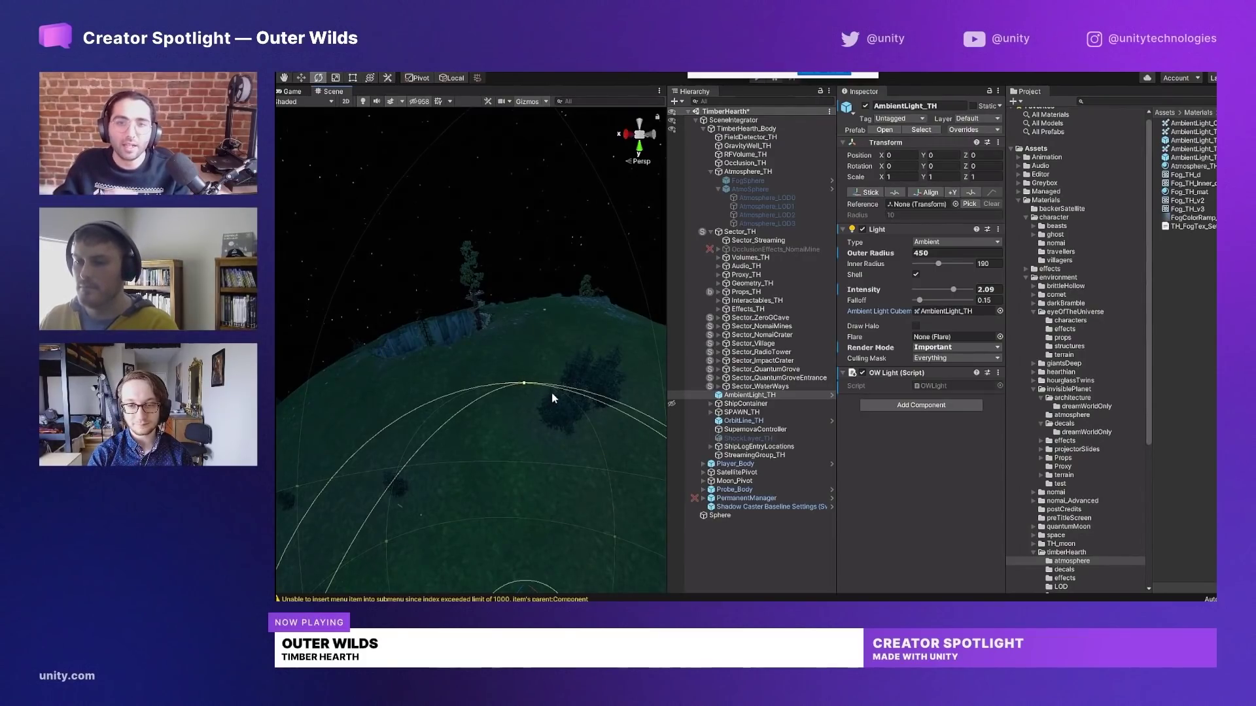
- Enable FogSphere and AtmoSphere together and inspect the planet's fog and atmosphere from a distance
left_click(746, 181)
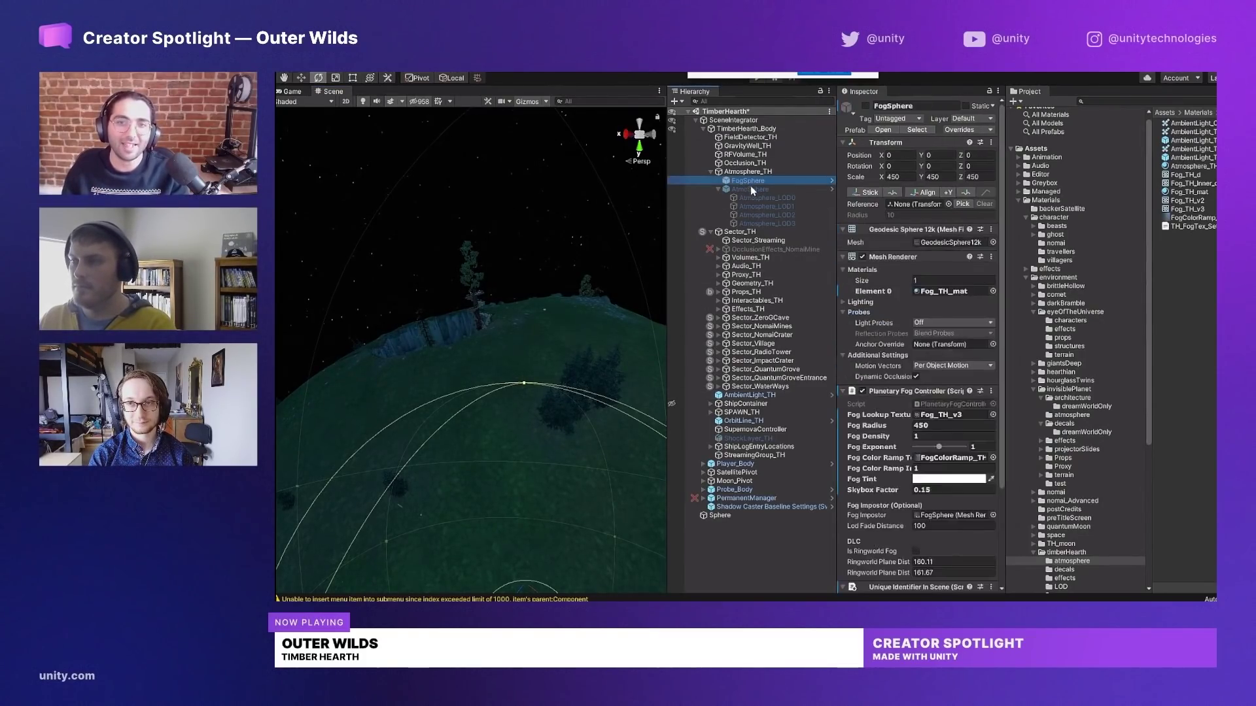
left_click(753, 189, "ctrl")
left_click(865, 105)
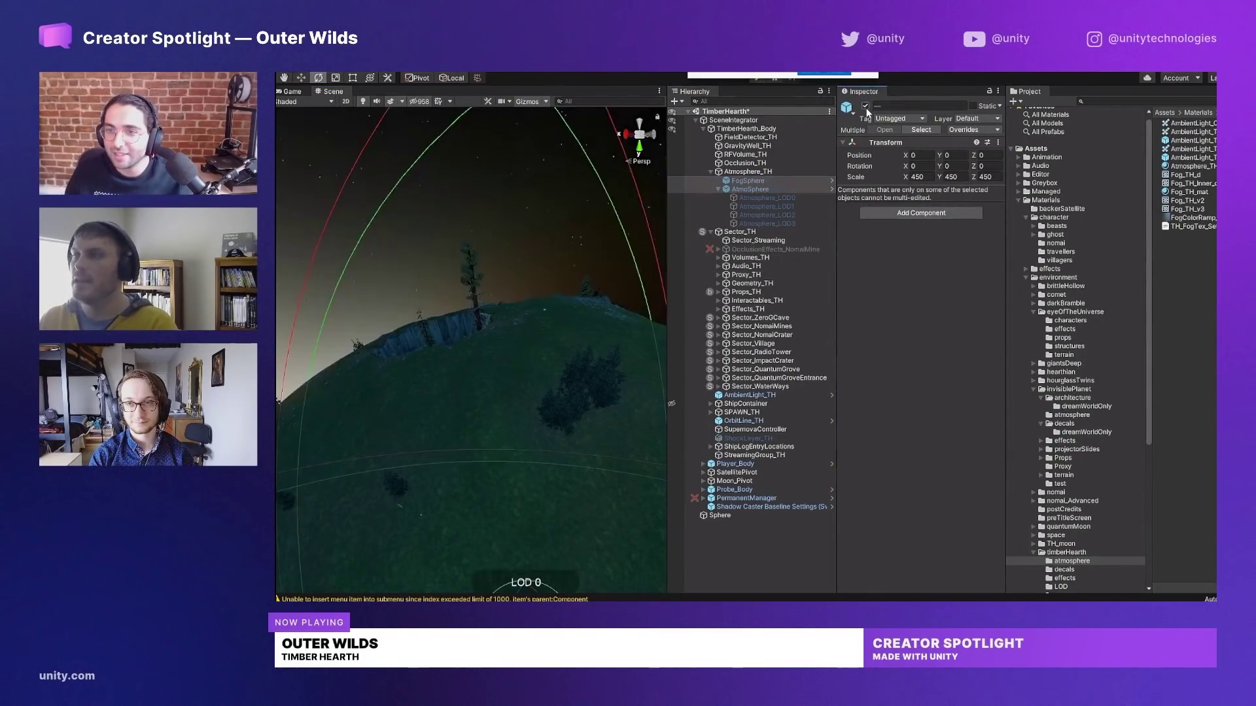
left_click(760, 310)
scroll(586, 336, "down", 5)
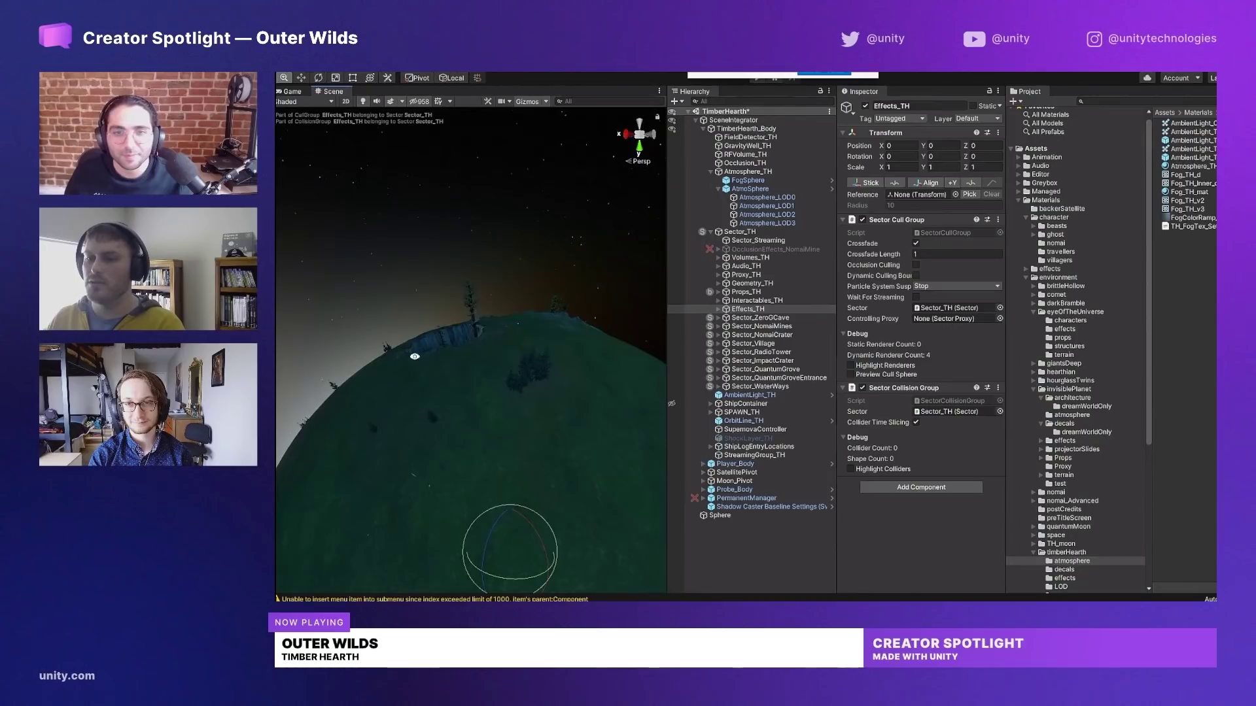
left_click_drag(519, 286, 378, 305)
scroll(393, 327, "down", 3)
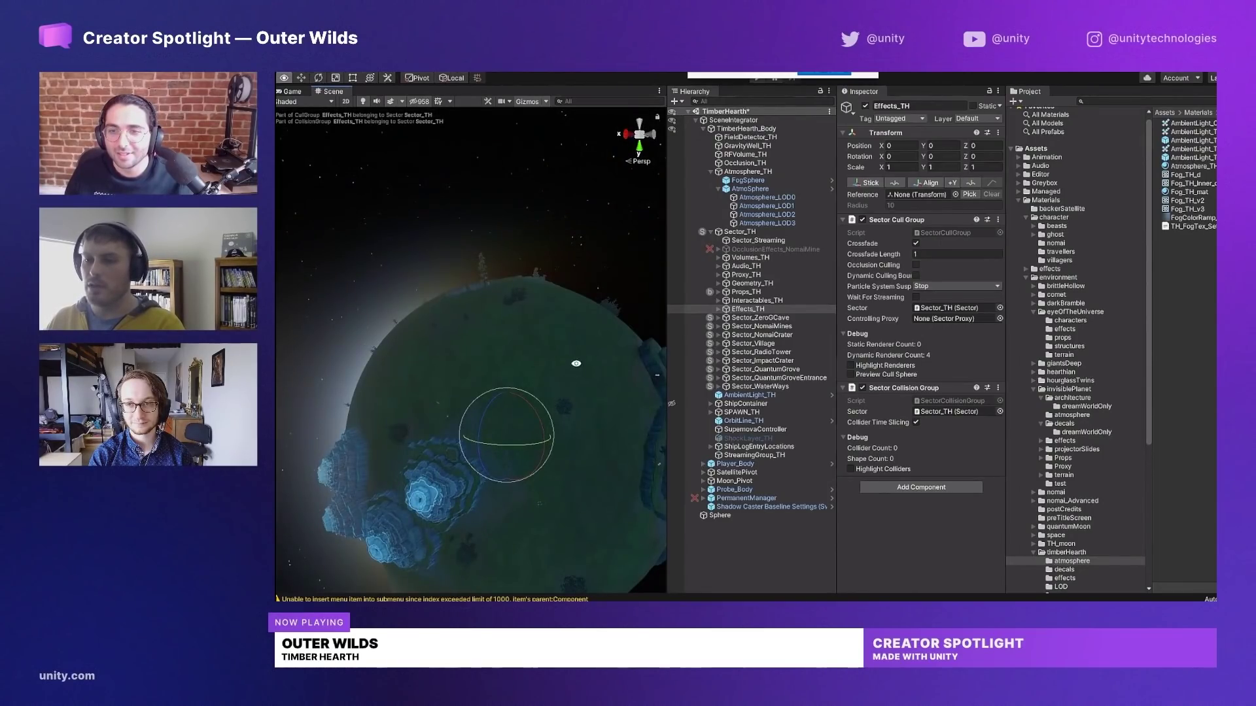
left_click_drag(577, 362, 497, 379)
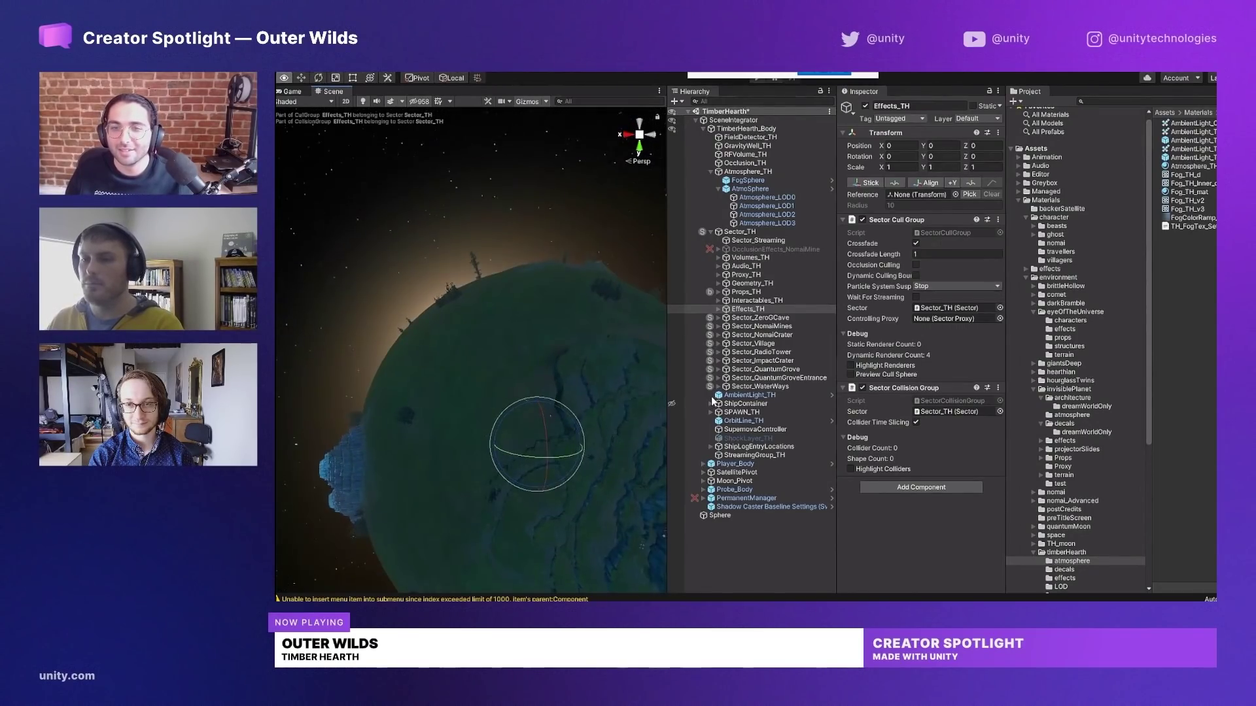